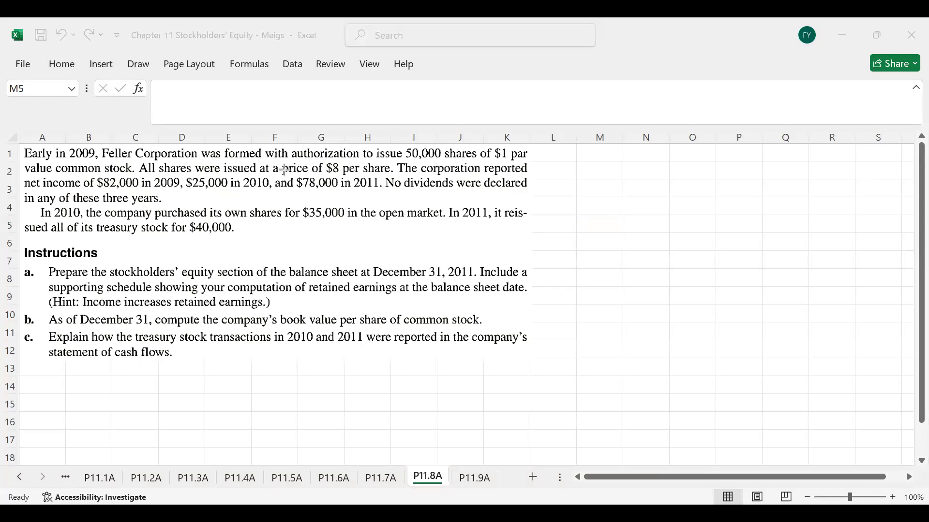
Step: Review the share count, par value, issue price, net incomes, treasury stock amounts and requirement a in the problem text
mouse_move(400, 140)
mouse_down()
mouse_move(438, 161)
mouse_move(515, 150)
mouse_move(534, 158)
mouse_up()
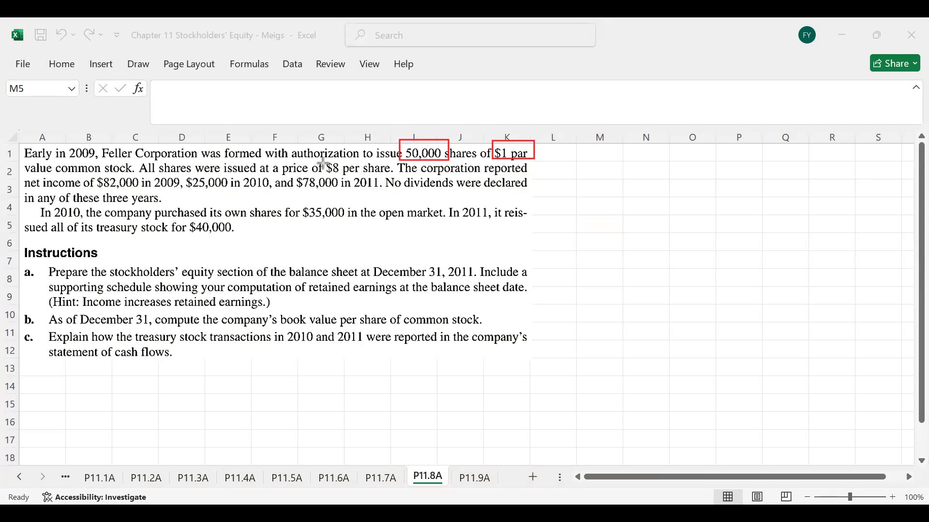
drag(313, 159, 396, 178)
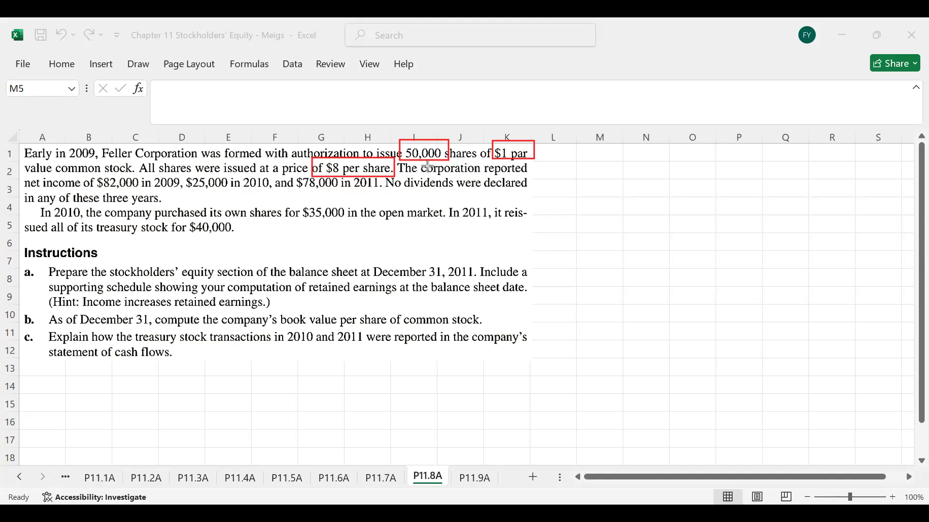
drag(93, 170, 384, 193)
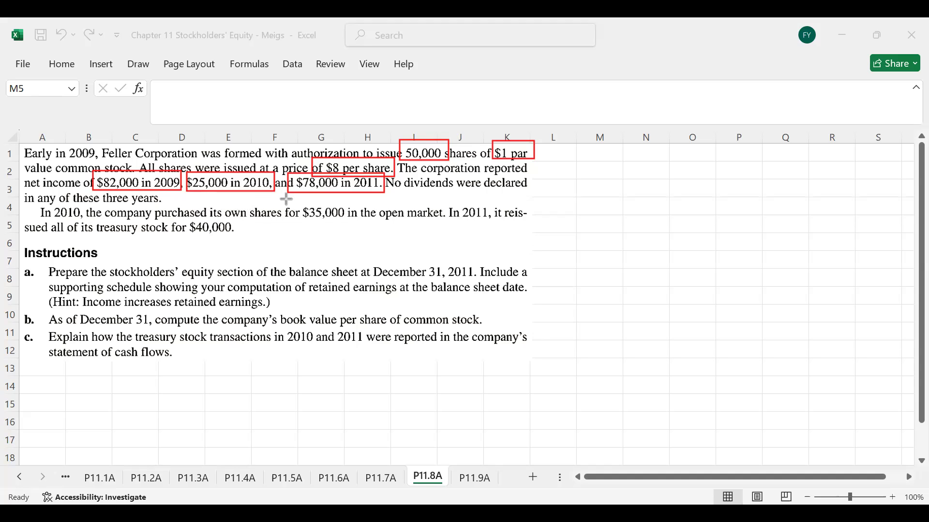
mouse_move(286, 200)
mouse_down()
mouse_move(342, 218)
mouse_move(442, 222)
mouse_up()
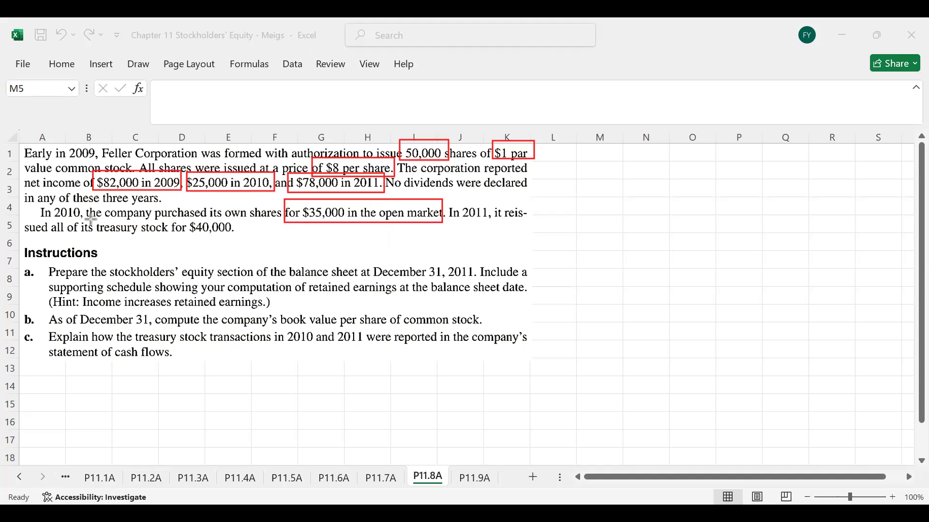
drag(88, 218, 240, 236)
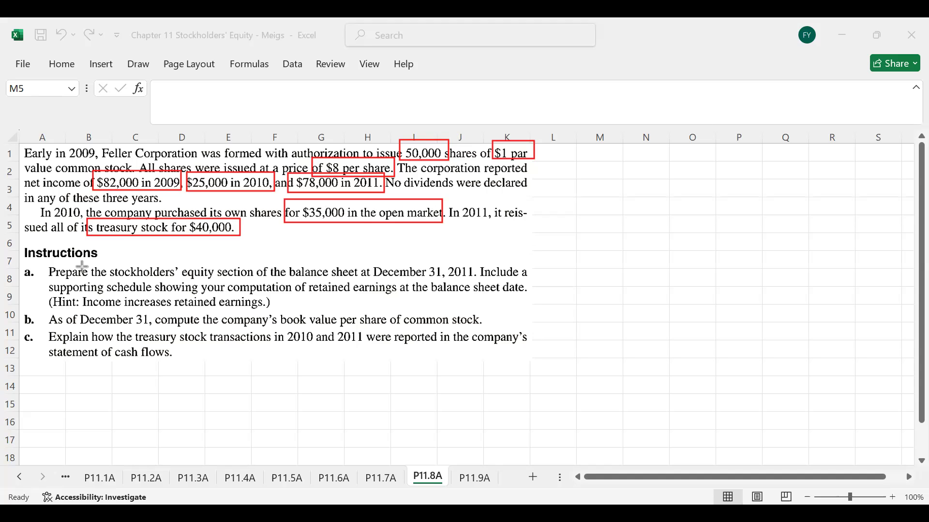
drag(106, 263, 443, 287)
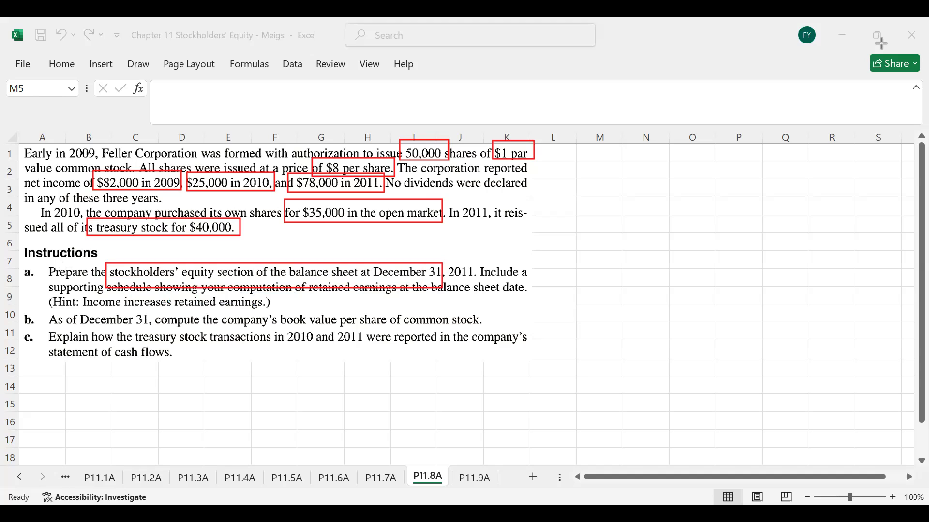
Step: Enter "a." in cell L1 and the heading "Stockholders' equity" in cell L2
click(553, 153)
text(a.)
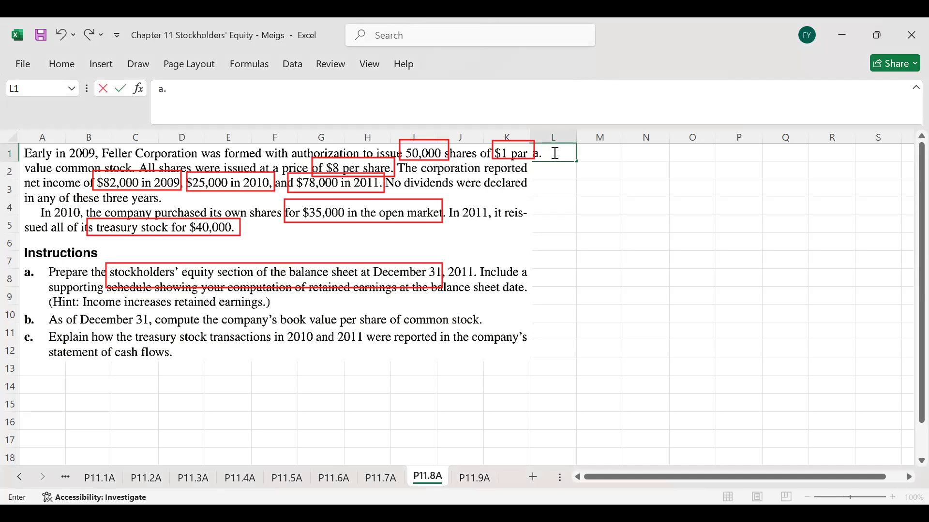
key(Return)
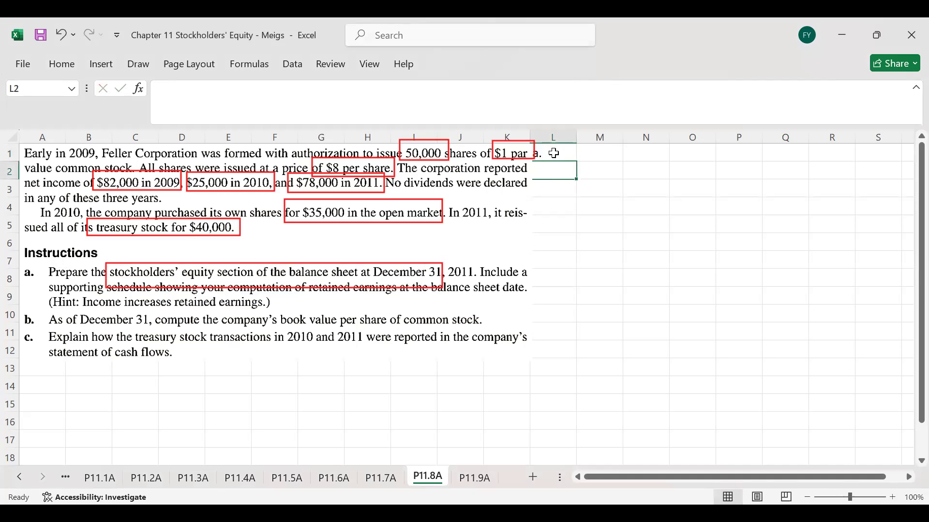
text(Stoch)
key(BackSpace)
text(kholders' equity)
key(Return)
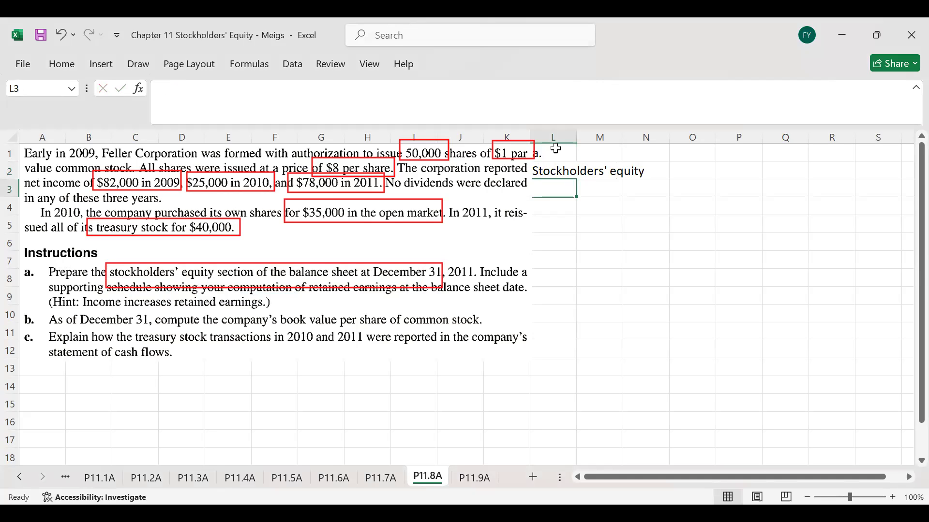
Step: Enter the line label "Common Stock (50000 shares @$1)" in cell L3
text(Com)
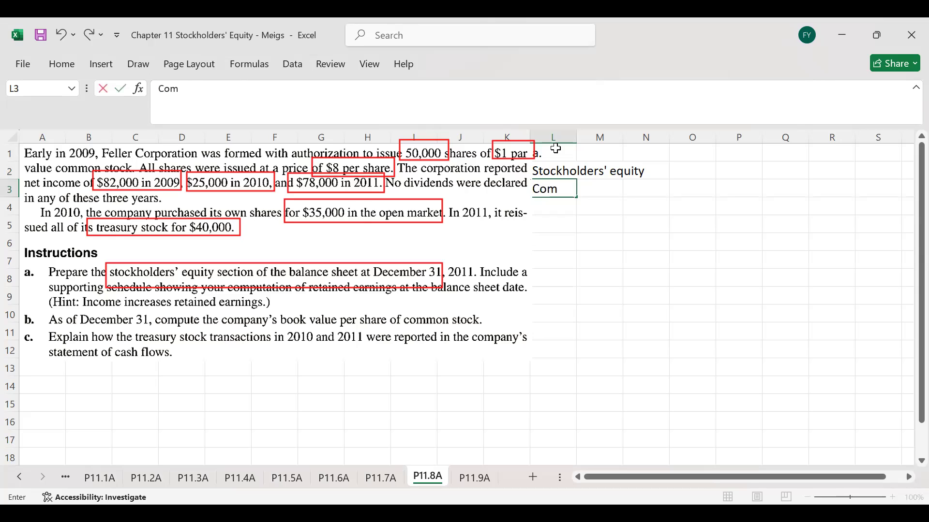
text(mon Stock ()
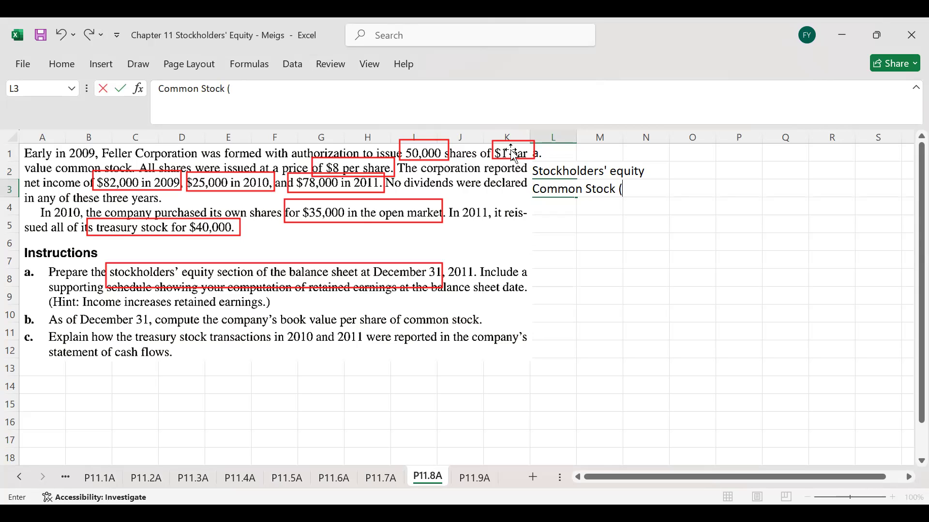
key(alt+Tab)
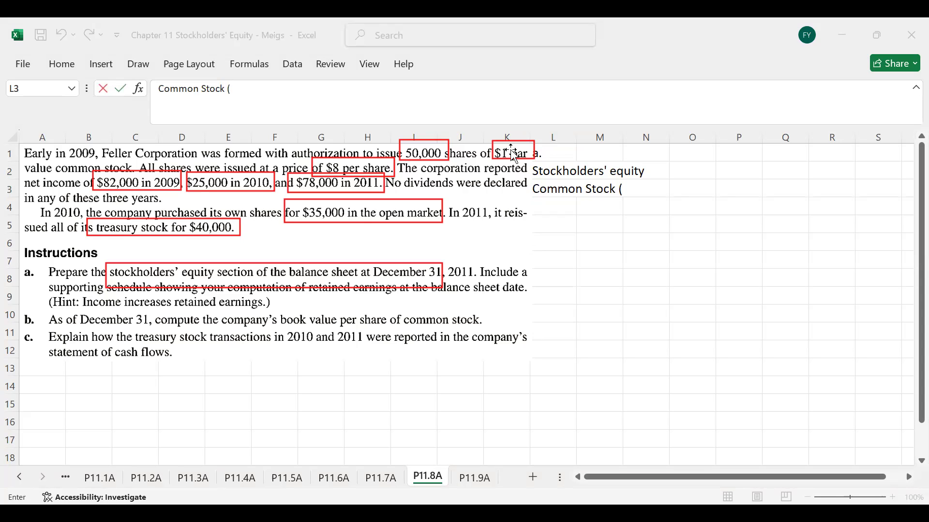
key(Escape)
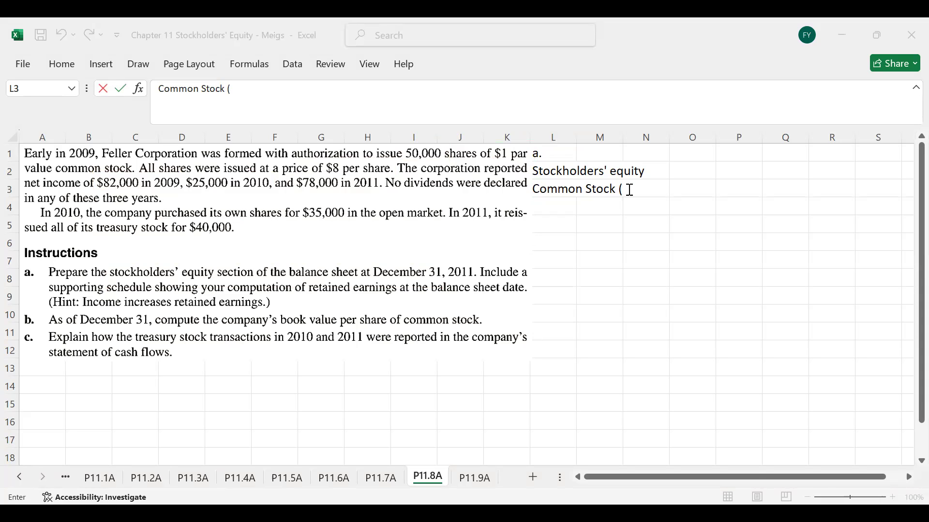
click(249, 96)
text(50000 shares)
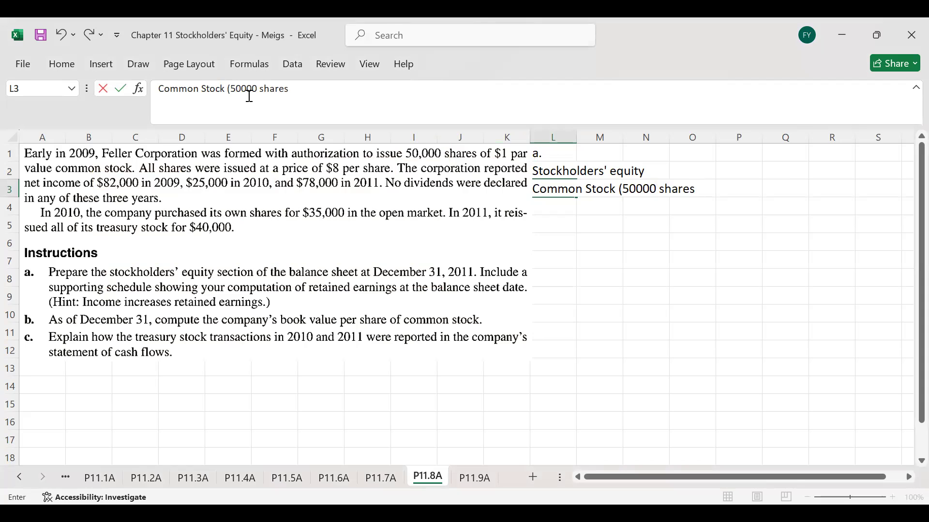
text( @$1))
Step: Format cells R1:R14 as dollar accounting amounts without decimal places
click(828, 190)
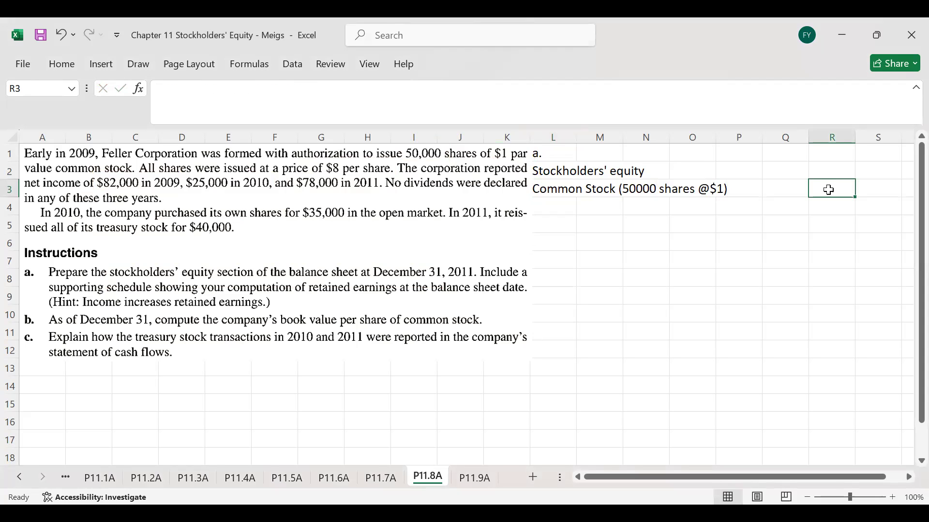
drag(836, 159, 831, 386)
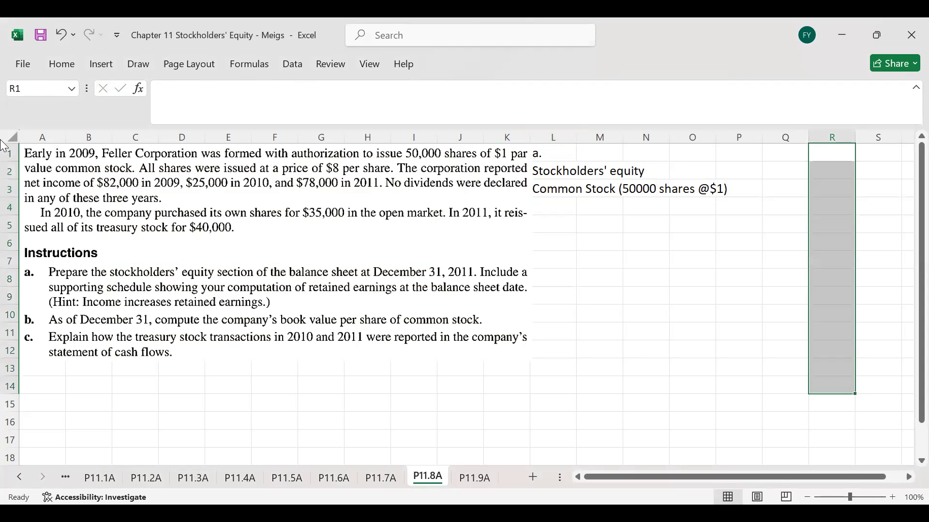
click(61, 64)
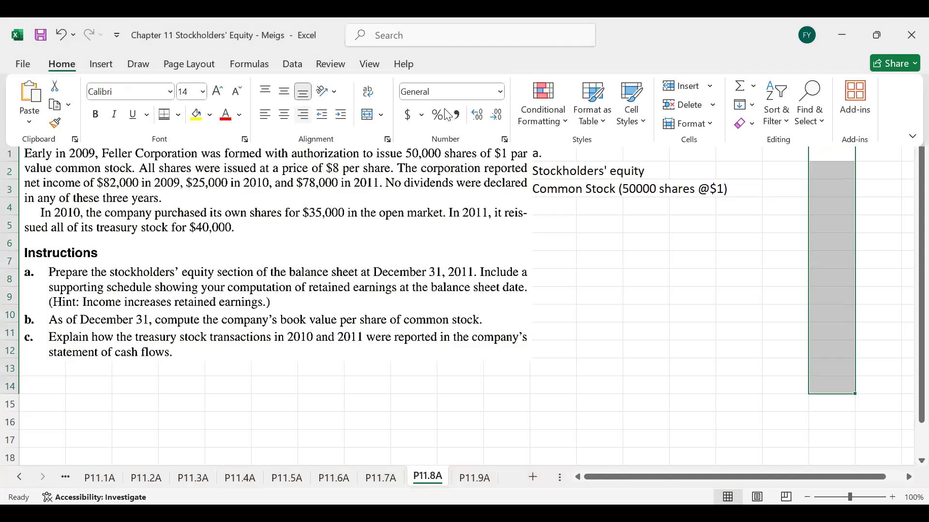
click(414, 121)
click(497, 118)
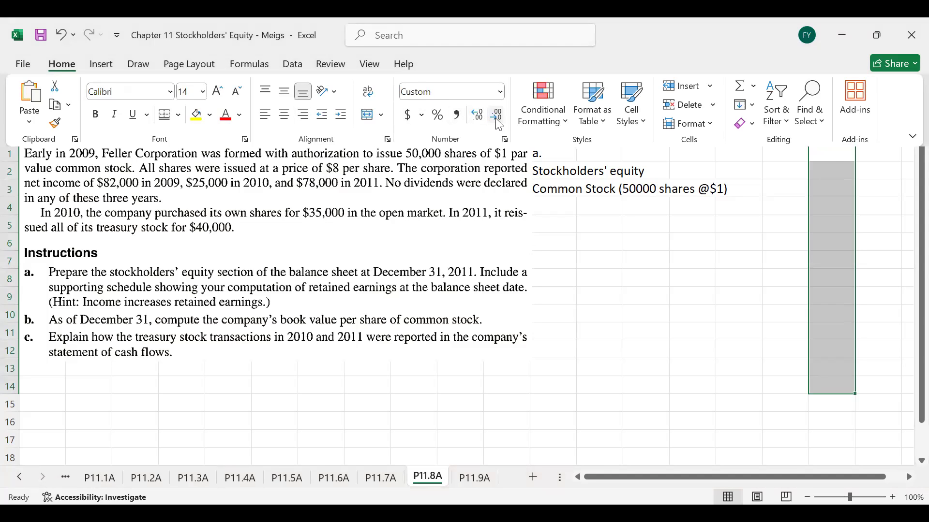
Step: Enter 50000 in cell R3 as the common stock amount
click(824, 189)
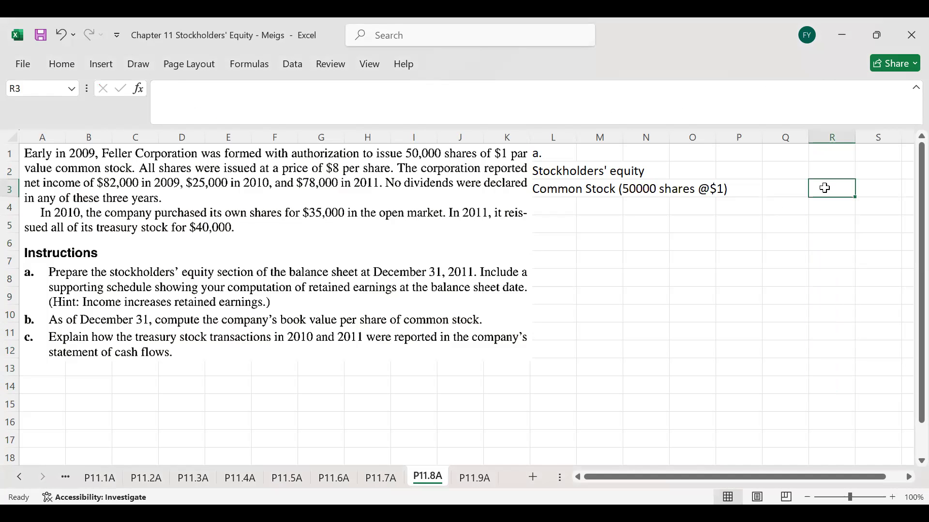
text(50000)
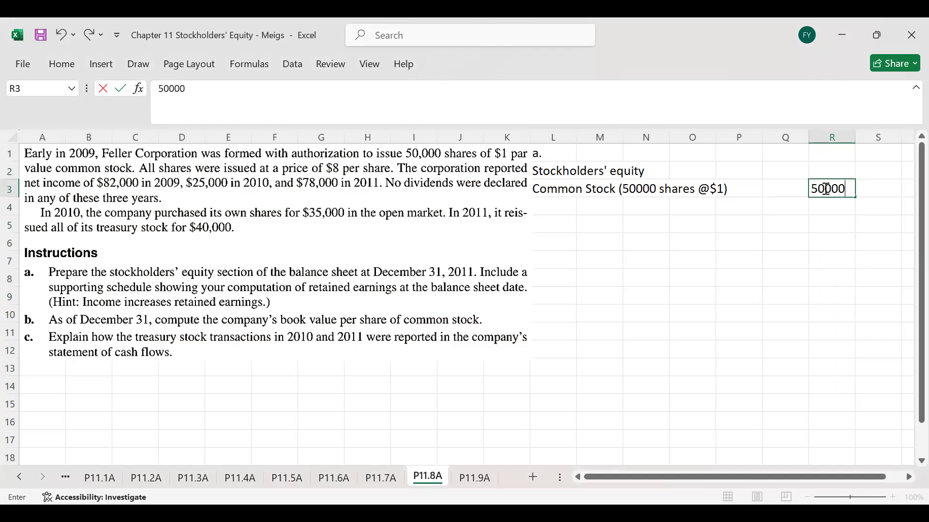
key(Return)
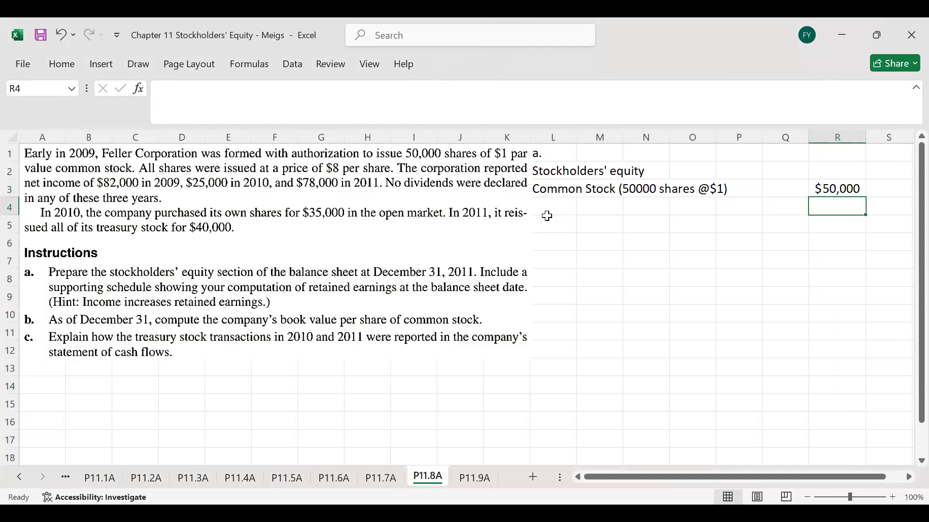
Step: Label the row below common stock "Additional paid in capital - Common stock" in cell L4
click(551, 201)
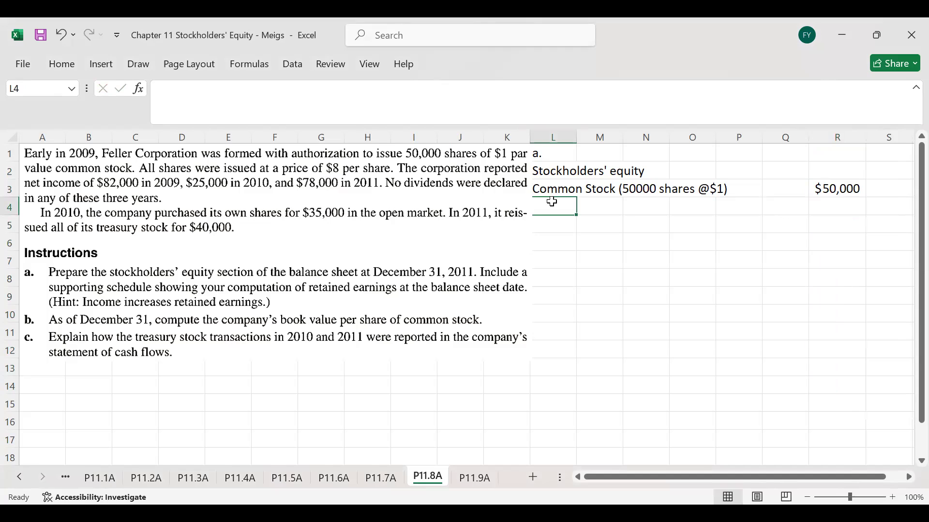
text(dditio)
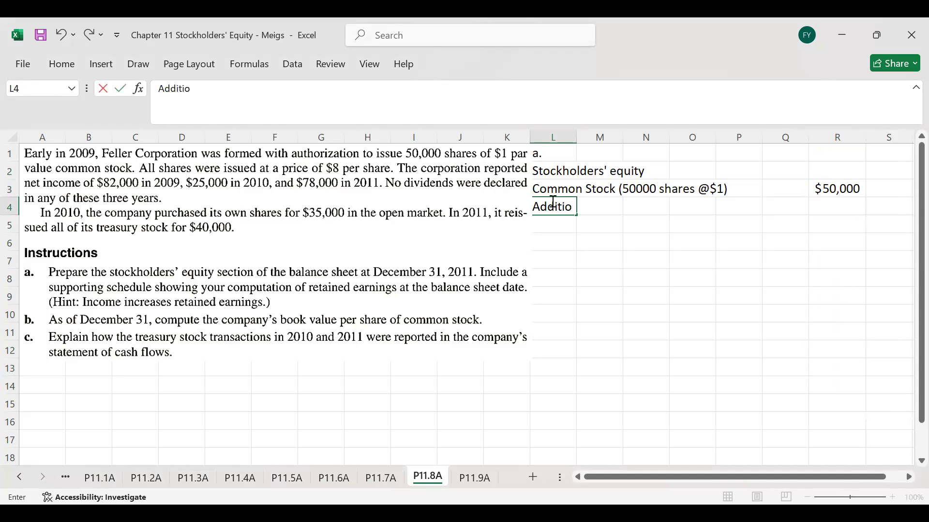
text(nal paid i)
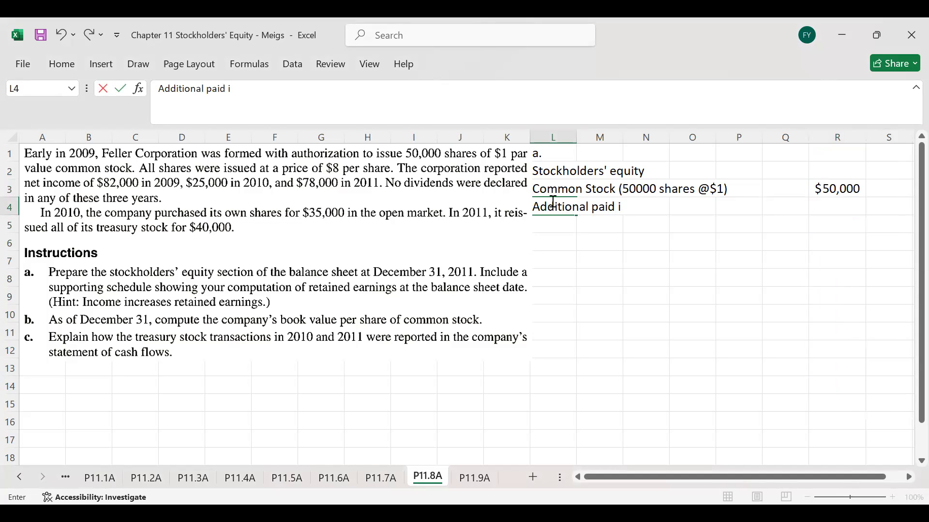
text(n capital - Common stock)
Step: Calculate the additional paid-in capital on common stock in cell R4 with the formula =50000*7
key(Right)
key(Right)
key(Right)
key(Right)
key(Right)
key(Right)
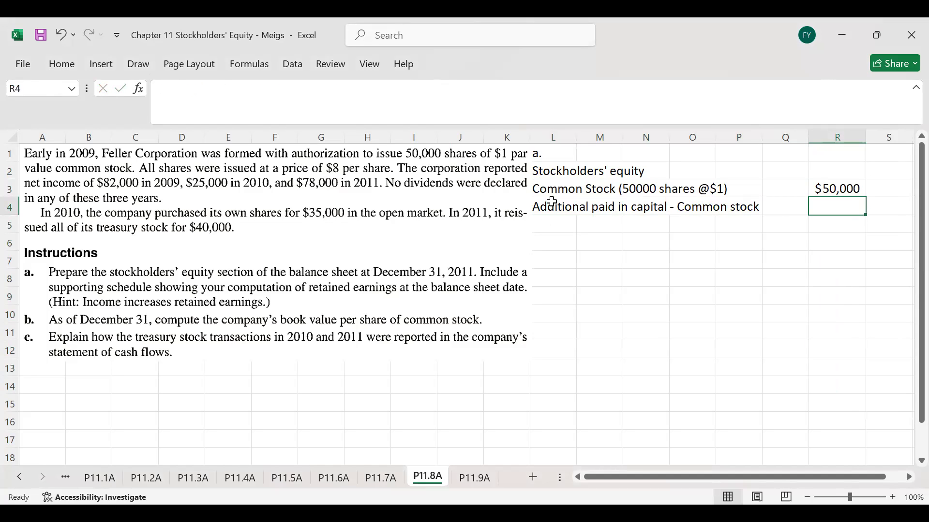
text(=)
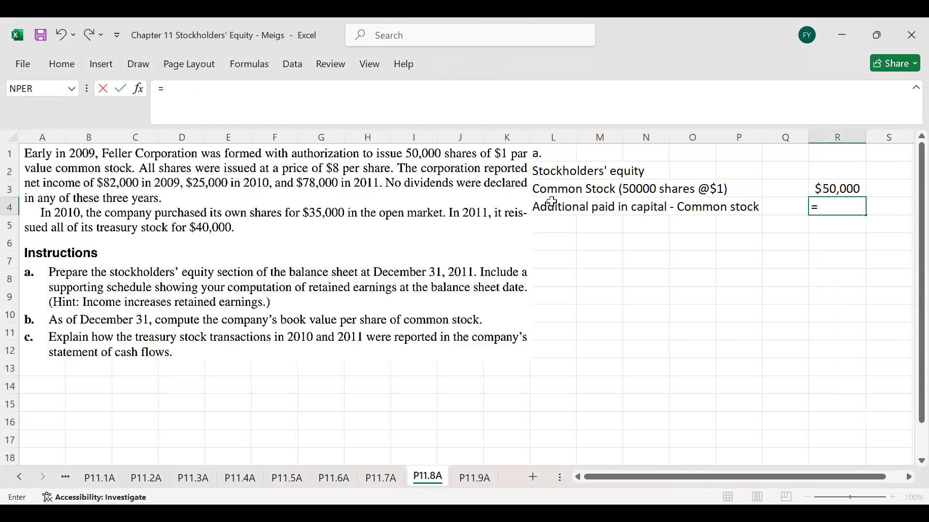
text(50000*)
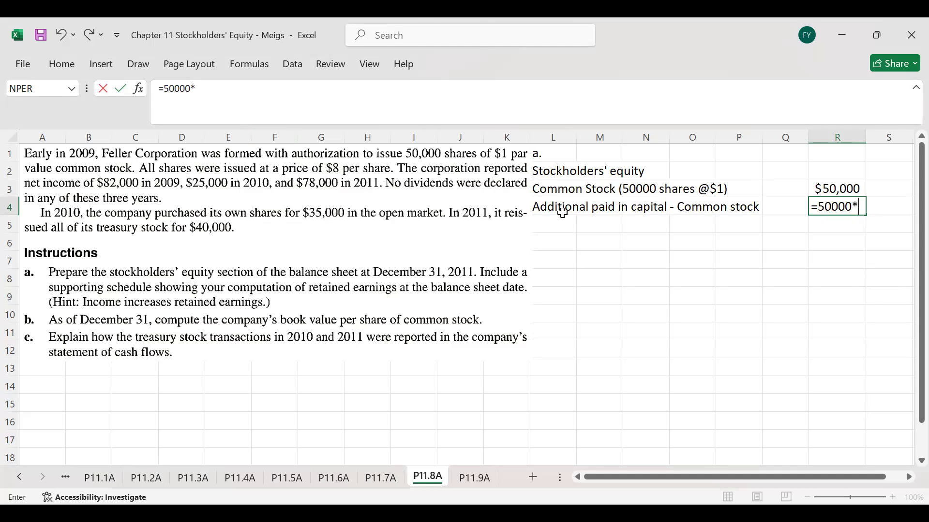
text(7)
key(Return)
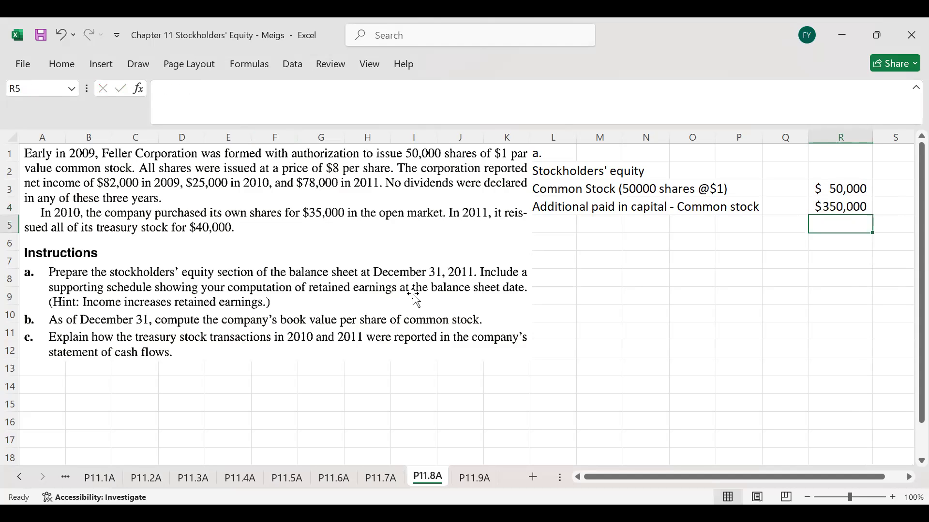
Step: Enter the line label "Additional Paid in Capital (Treasury stock)" in cell L5
click(540, 227)
text(A)
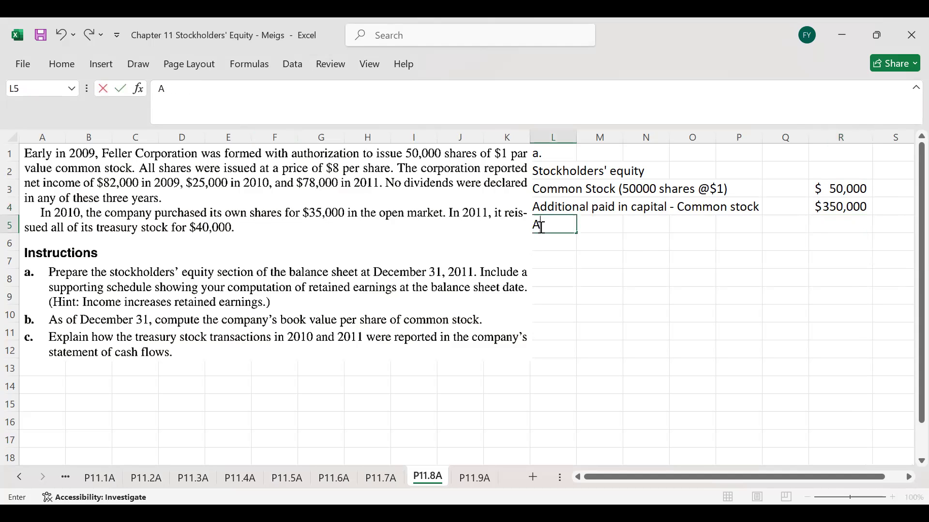
text(ddtional Paid in )
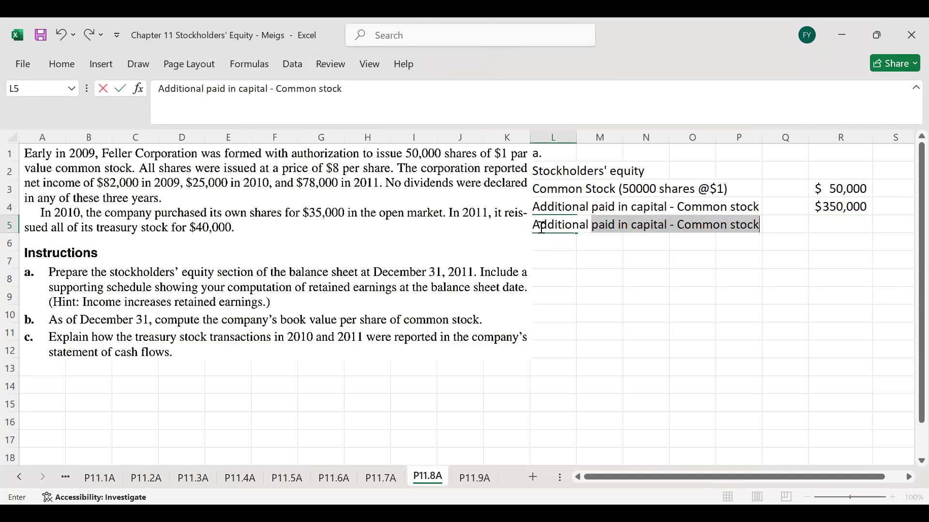
text(Capital )
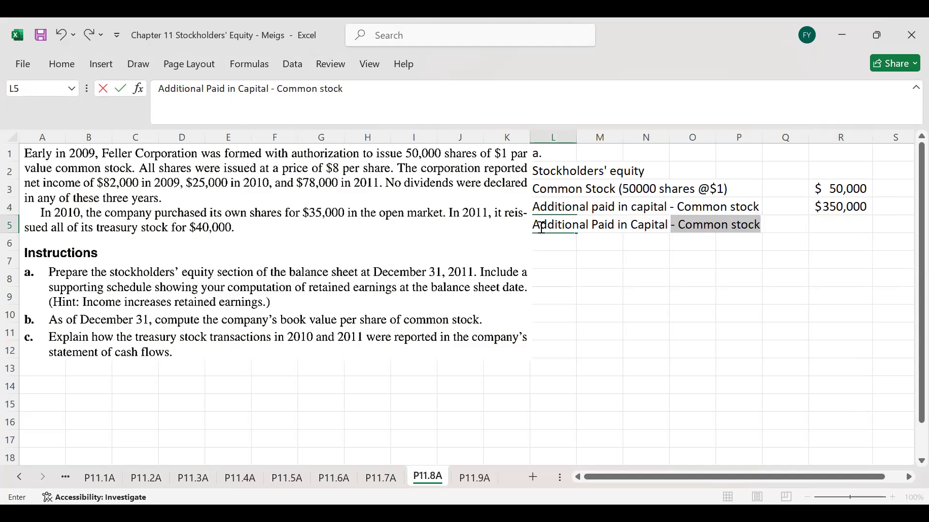
text((Treasur)
text(ye)
key(BackSpace)
key(BackSpace)
text(y stock))
key(Return)
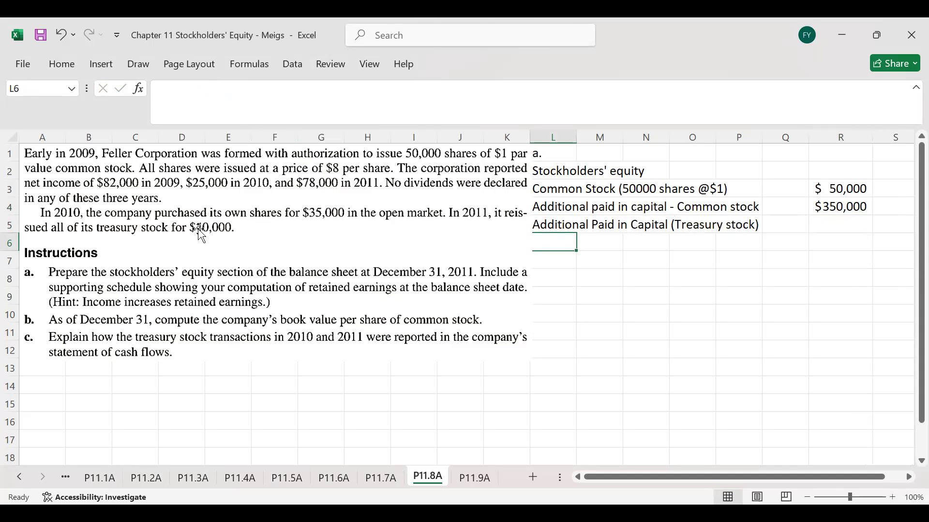
click(847, 230)
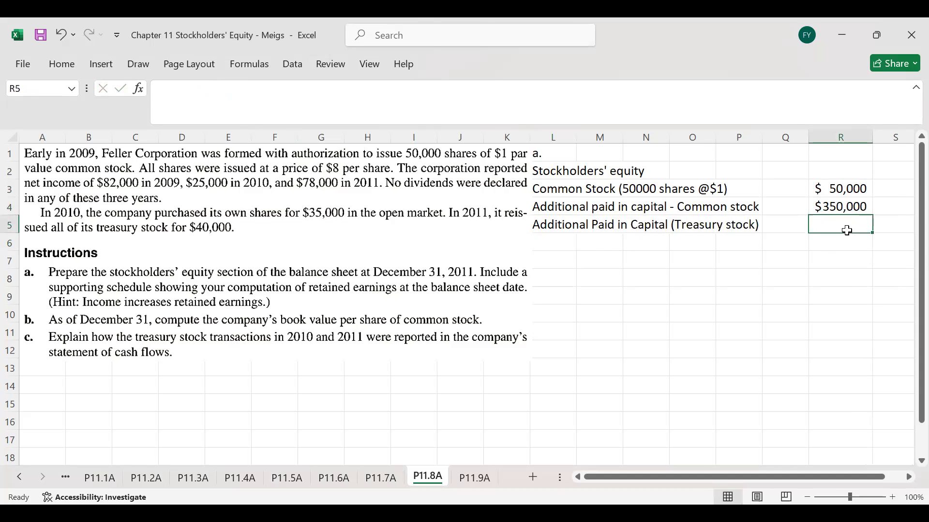
text(=)
text(40000)
text(-36)
key(BackSpace)
text(5000)
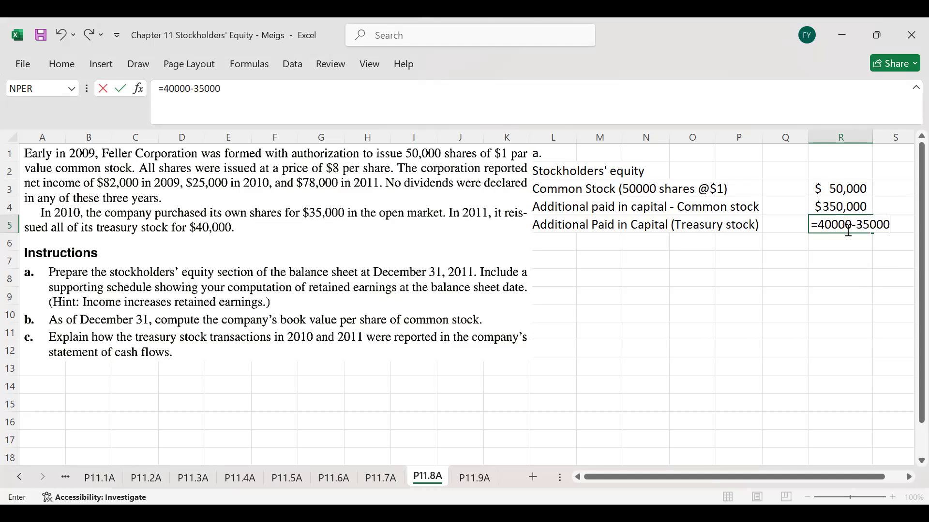
key(Return)
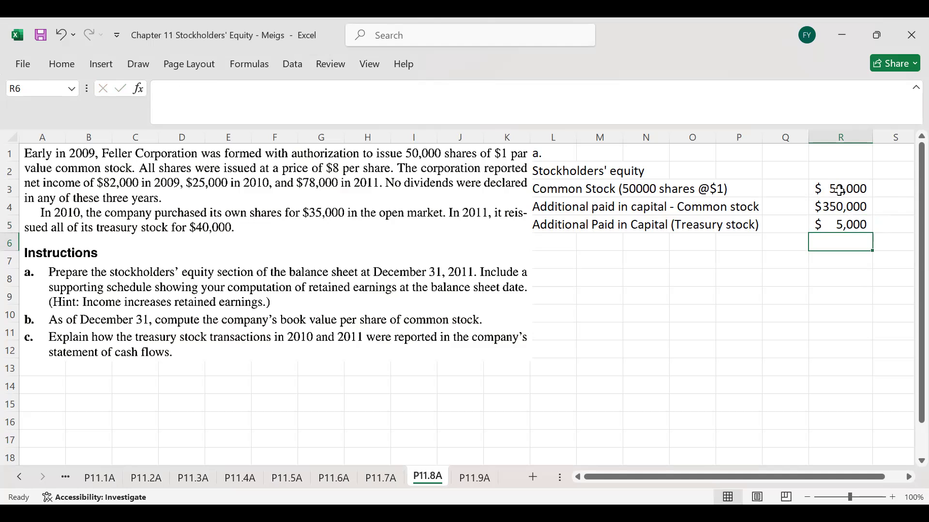
Step: Total the three paid-in capital amounts in R3:R5 with AutoSum into cell R6
drag(839, 190, 840, 242)
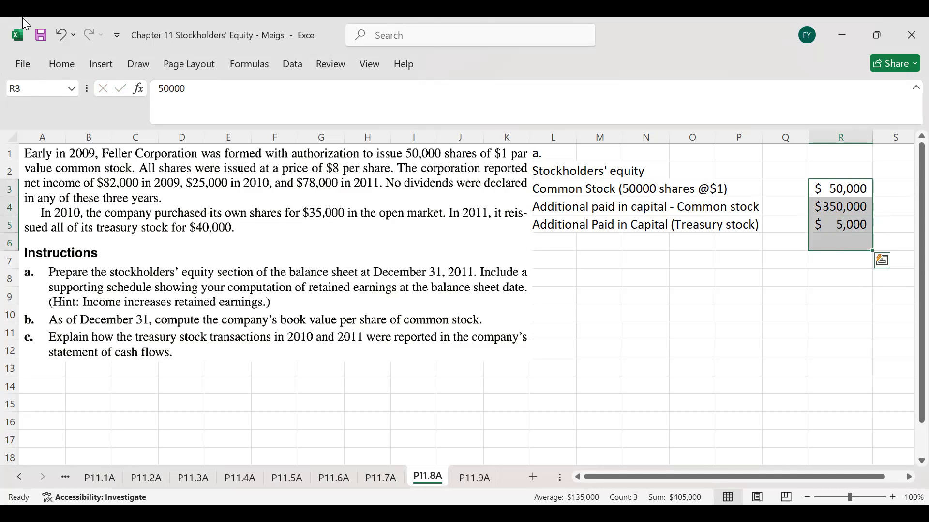
click(62, 64)
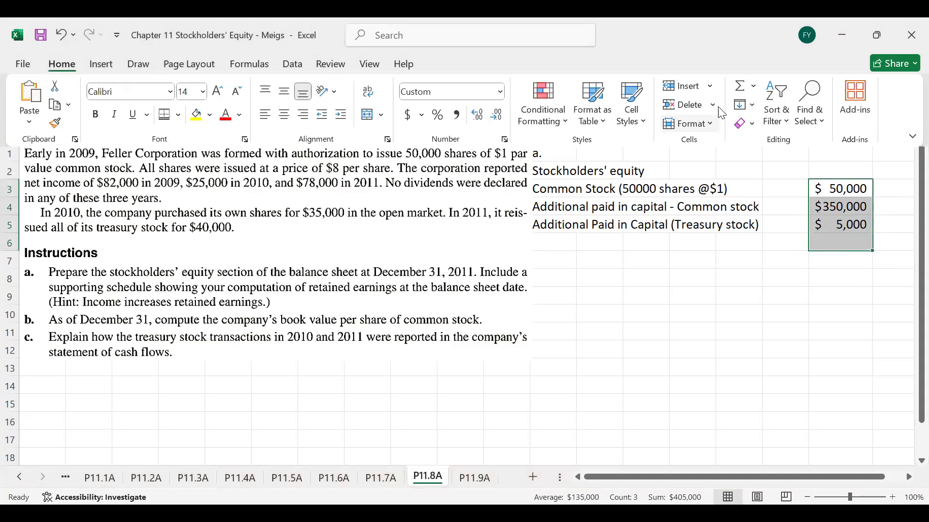
click(746, 90)
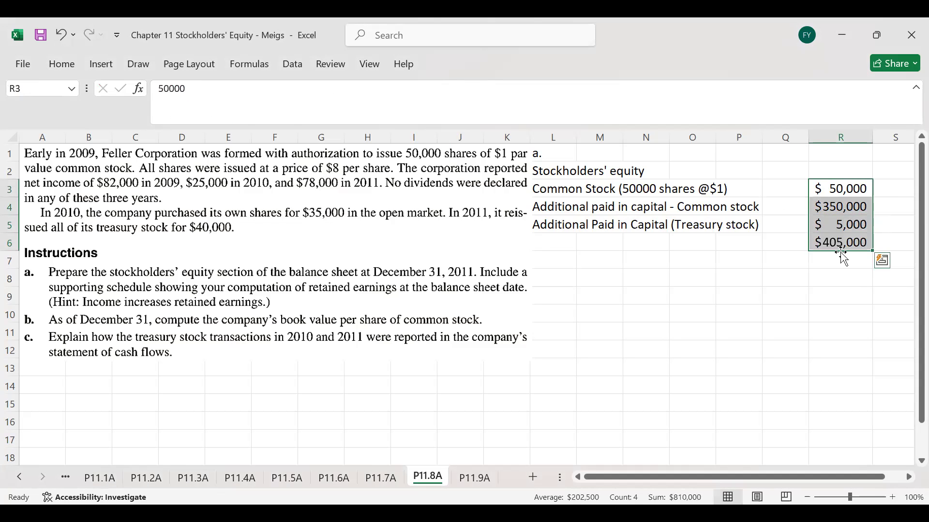
Step: Label the total row "Total Paid in Capital" in cell L6
click(552, 238)
text(Total)
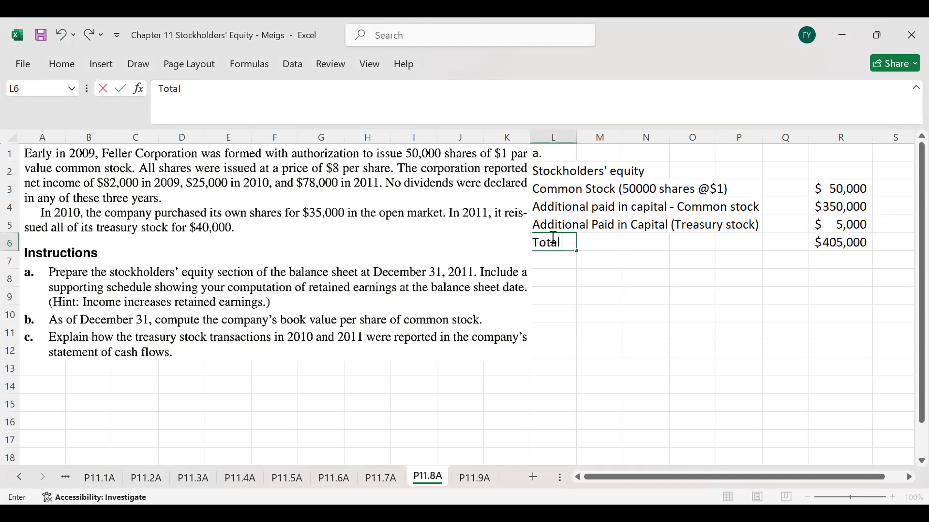
text( Paid in C)
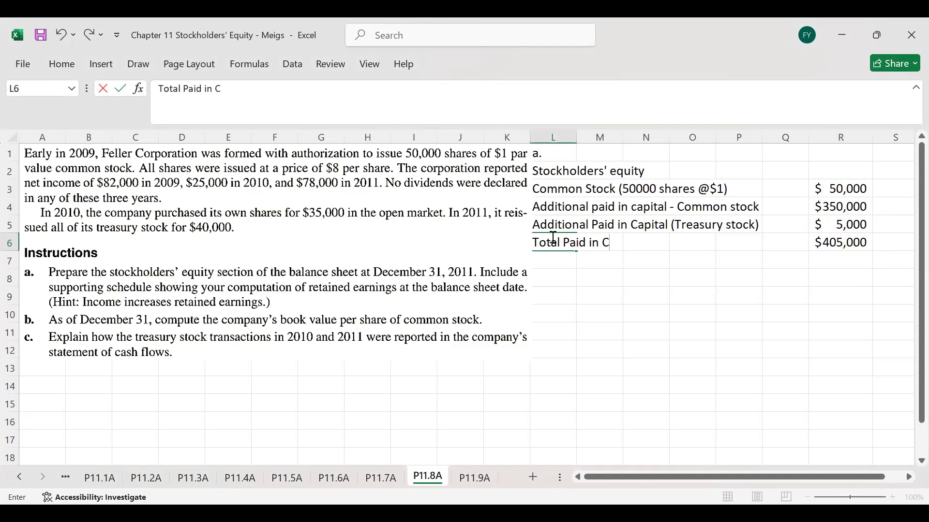
text(apital)
key(Return)
Step: Enter the line label "Retained Earnings" in cell L7
text(Retai)
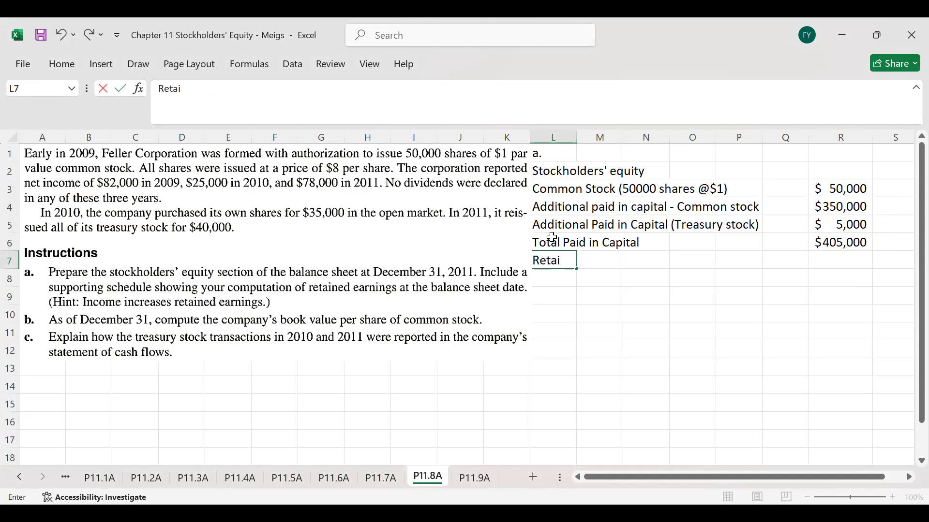
text(ned Earn)
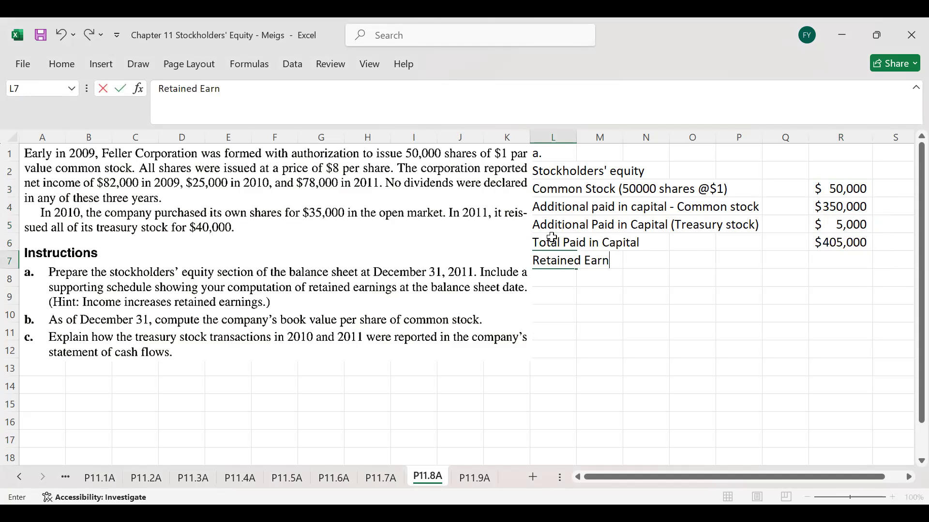
text(ings)
key(Return)
Step: Enter the final line label "Total Stockholders' equity" in cell L8, replacing the autocompleted text
text(Stot)
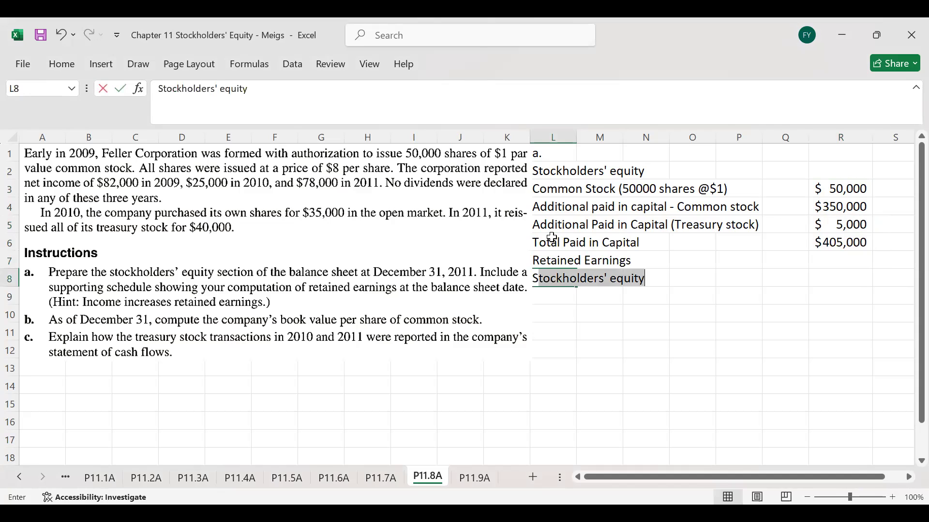
text(al s)
key(BackSpace)
key(BackSpace)
key(BackSpace)
key(BackSpace)
key(BackSpace)
key(BackSpace)
key(BackSpace)
key(BackSpace)
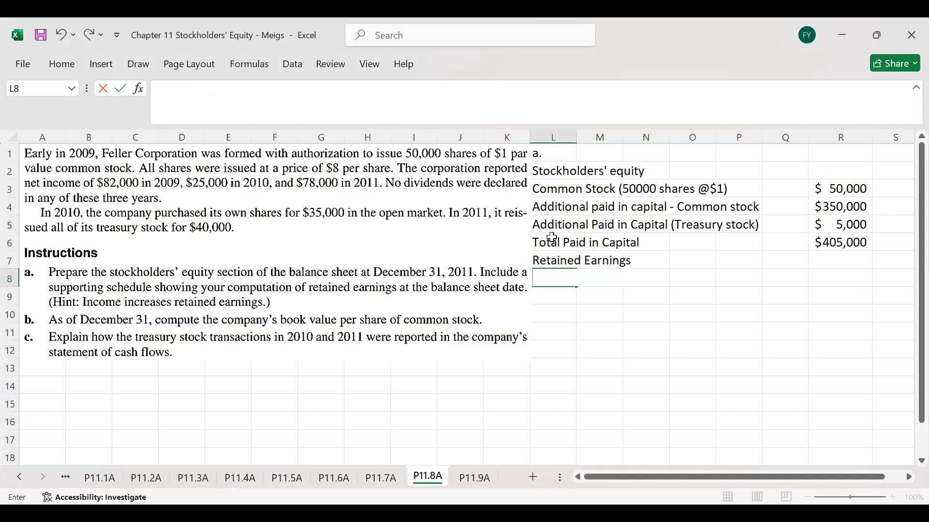
text(Total Stockholders' equity)
key(Return)
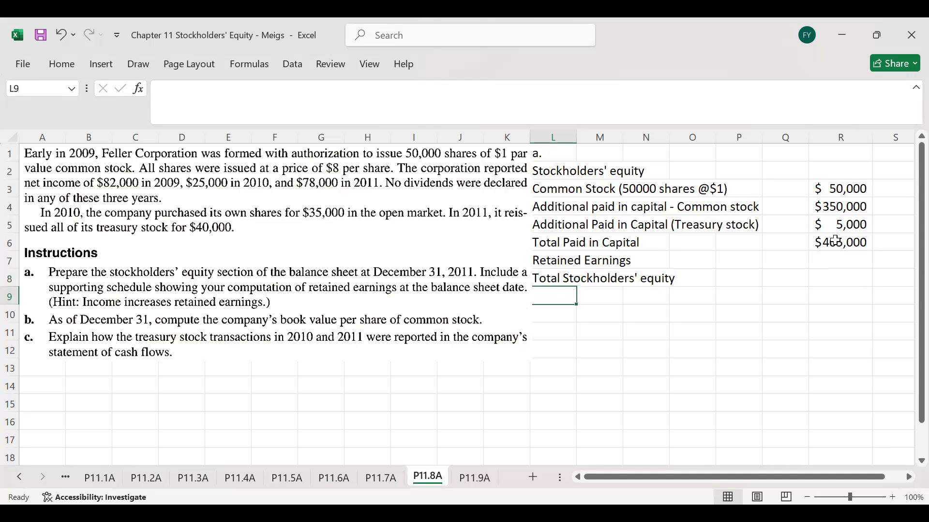
Step: Add a bottom border beneath the treasury stock amount in cell R5
click(838, 225)
click(62, 67)
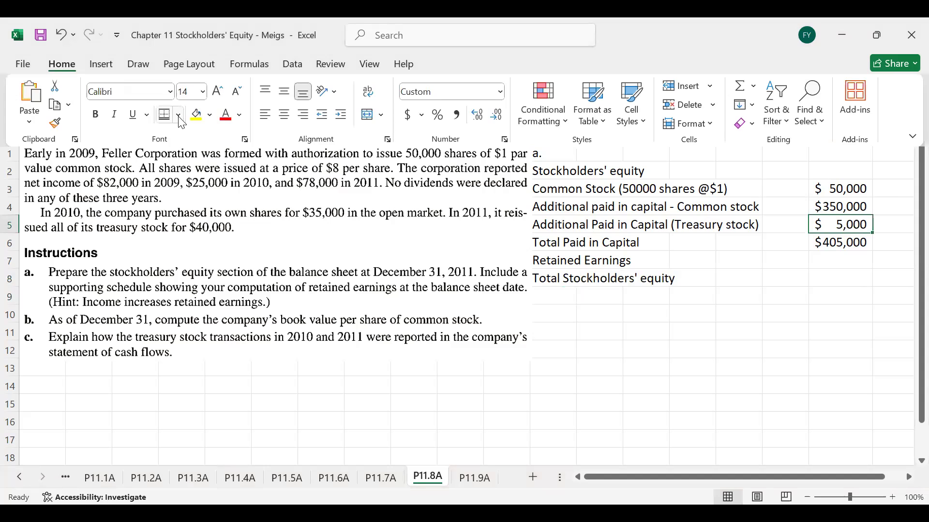
click(178, 115)
click(175, 158)
Step: Apply a top and double bottom border to the total stockholders' equity amount cell R8
click(828, 277)
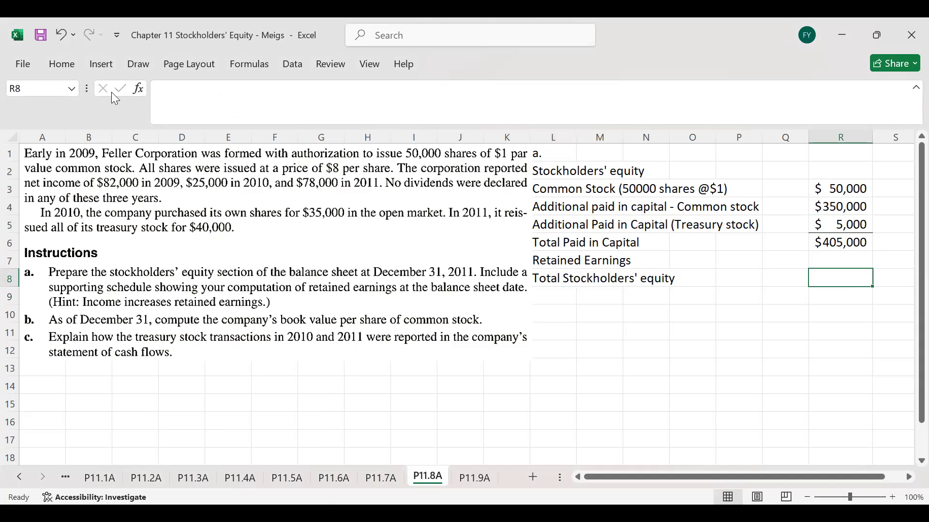
click(56, 64)
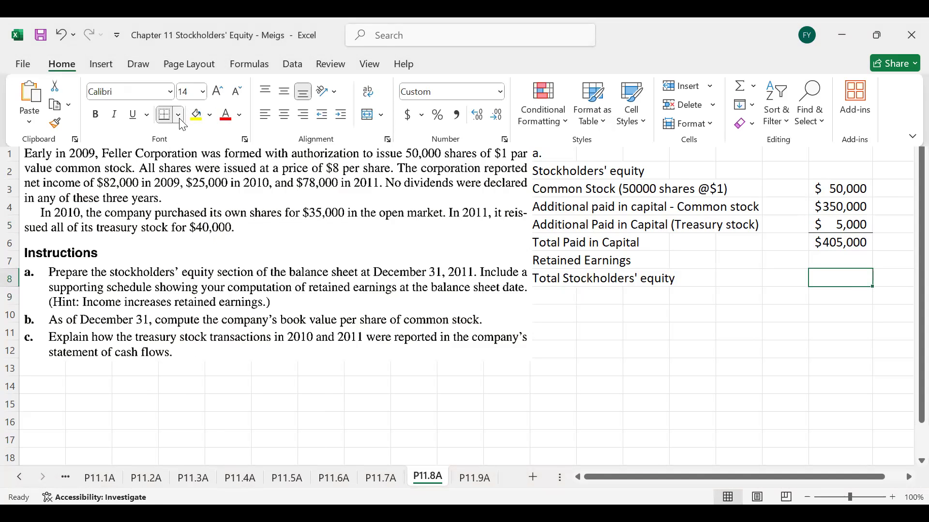
click(178, 115)
click(198, 417)
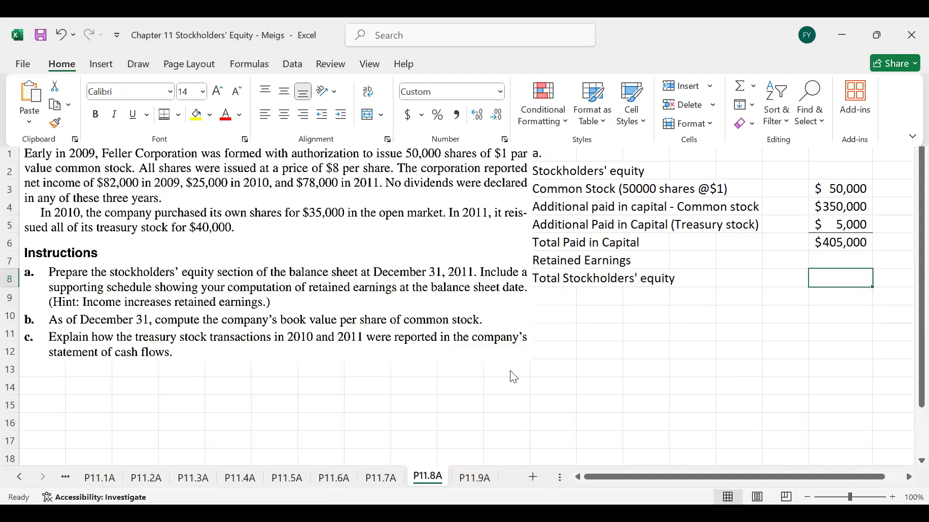
Step: Enter the supporting schedule heading "Calculation of Retained Enarings" in cell A14
click(49, 388)
click(46, 382)
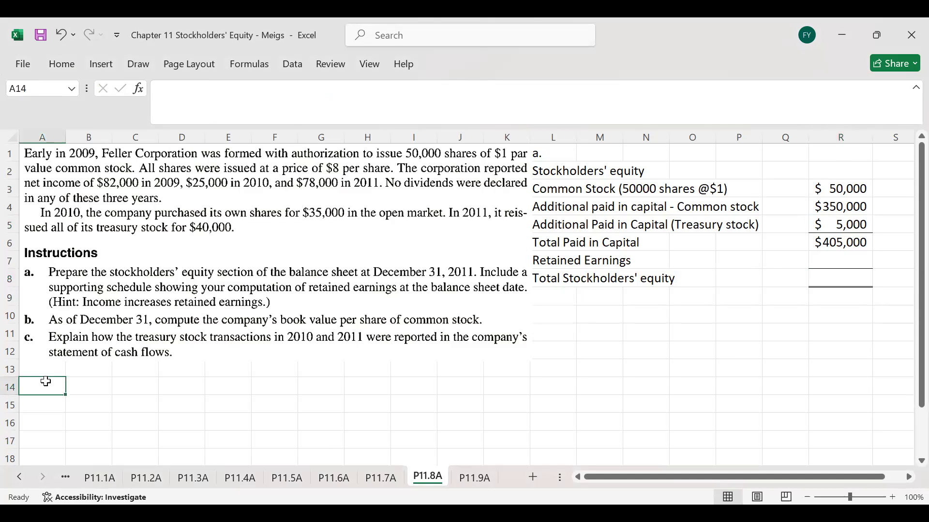
text(Calculation of Retained Enarings)
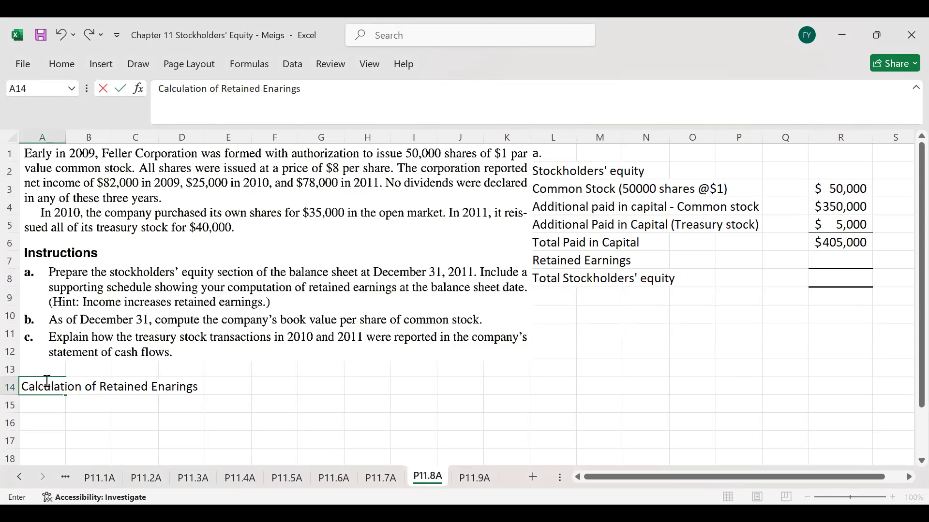
key(Return)
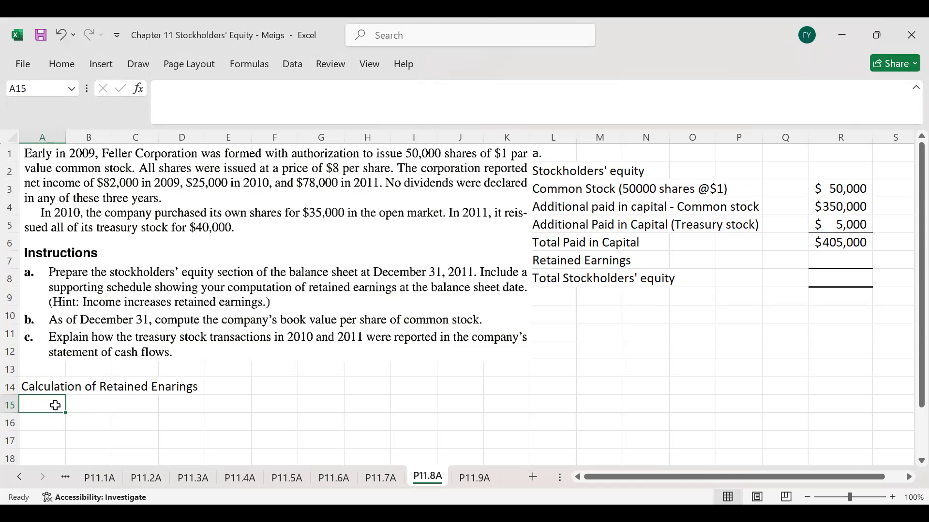
Step: Label the schedule's first row "net income year 2009" in cell A15
text(=82)
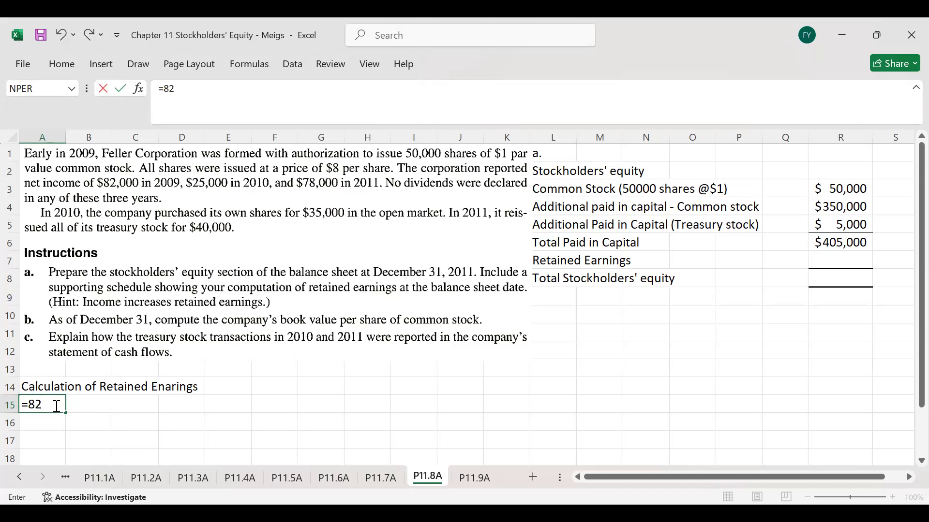
key(BackSpace)
key(BackSpace)
key(BackSpace)
text(net income)
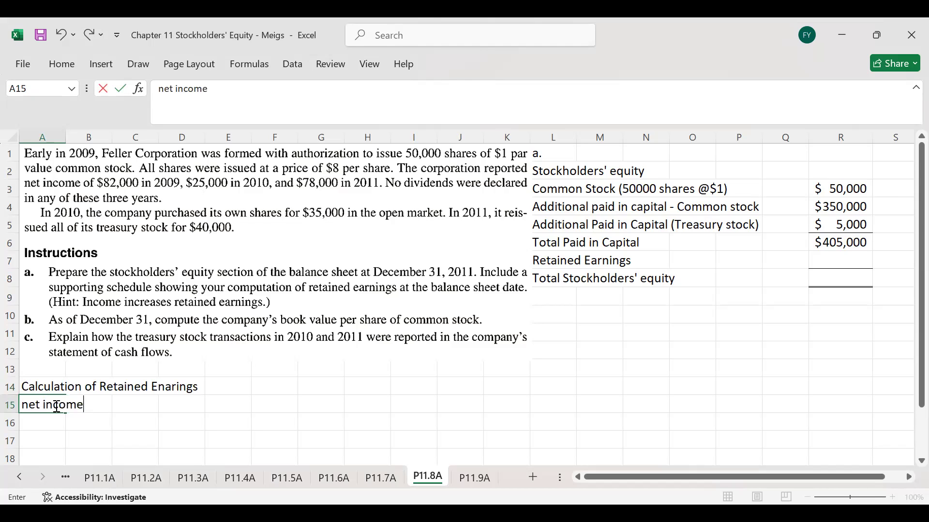
text( year 2009)
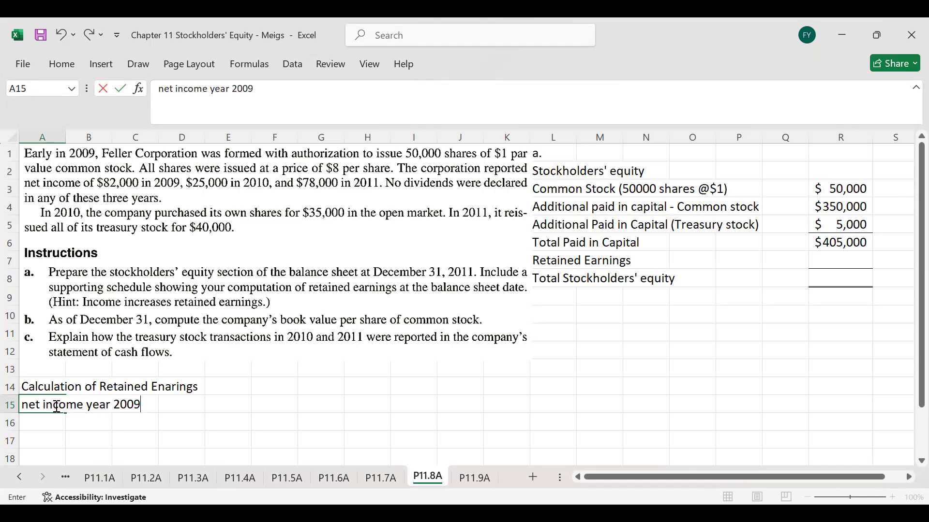
key(Return)
Step: Label the schedule's second row "net income year 2010" in cell A16
text(net)
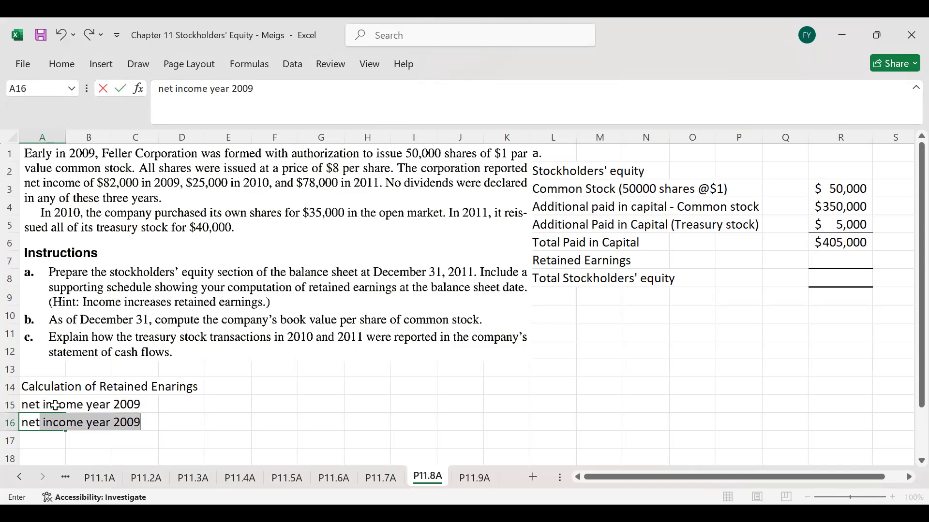
click(306, 98)
key(BackSpace)
key(BackSpace)
text(10)
key(Return)
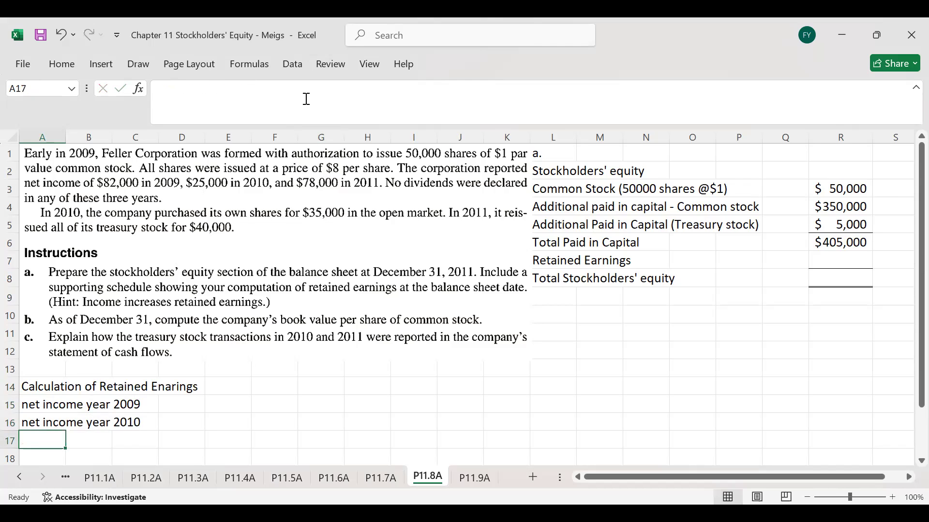
Step: Label the schedule's third row "net income year 2011" in cell A17
text(net)
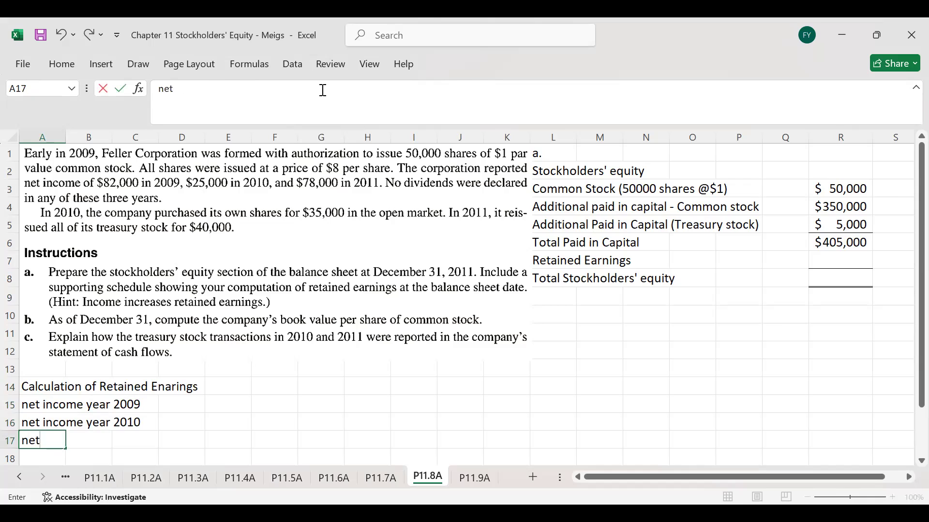
text( income year)
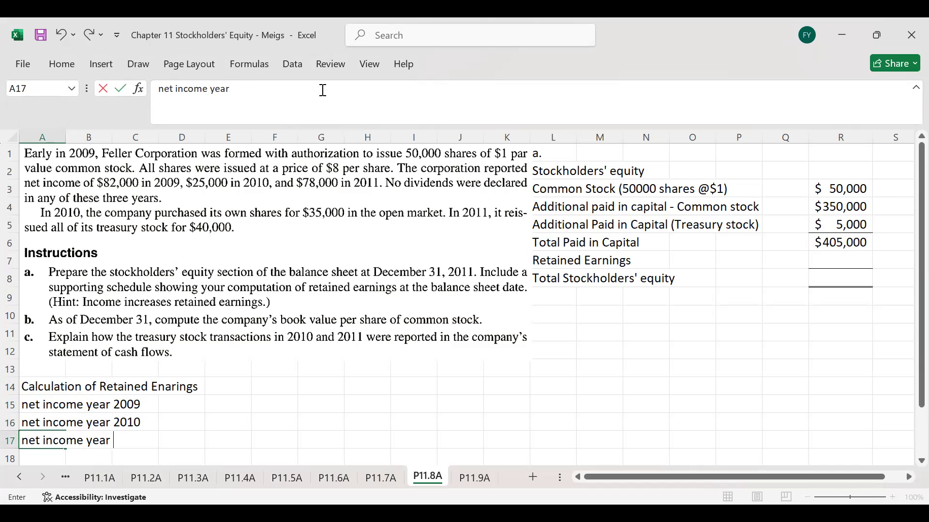
text( 3)
key(BackSpace)
text(2010)
key(BackSpace)
text(1)
key(Return)
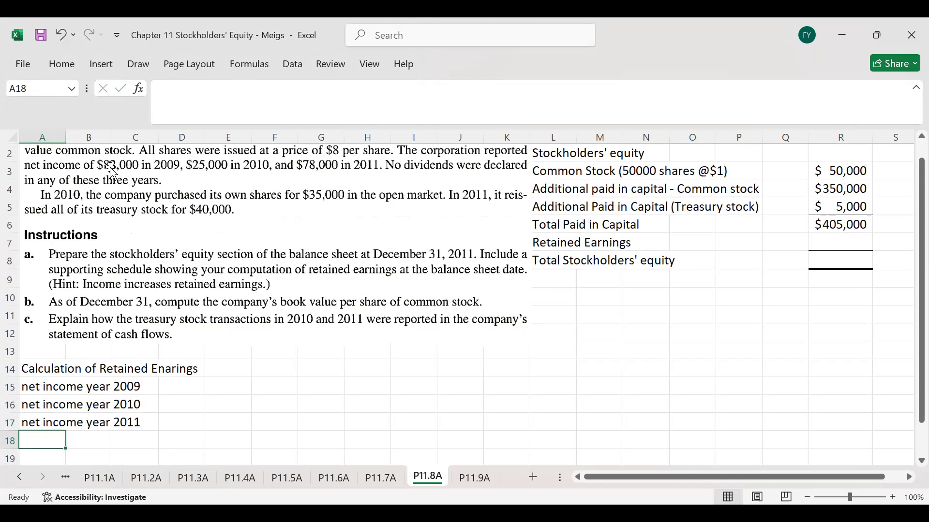
Step: Enter the net incomes for 2009, 2010 and 2011 as $82,000, $25,000 and $78,000 in cells D15:D17
click(191, 390)
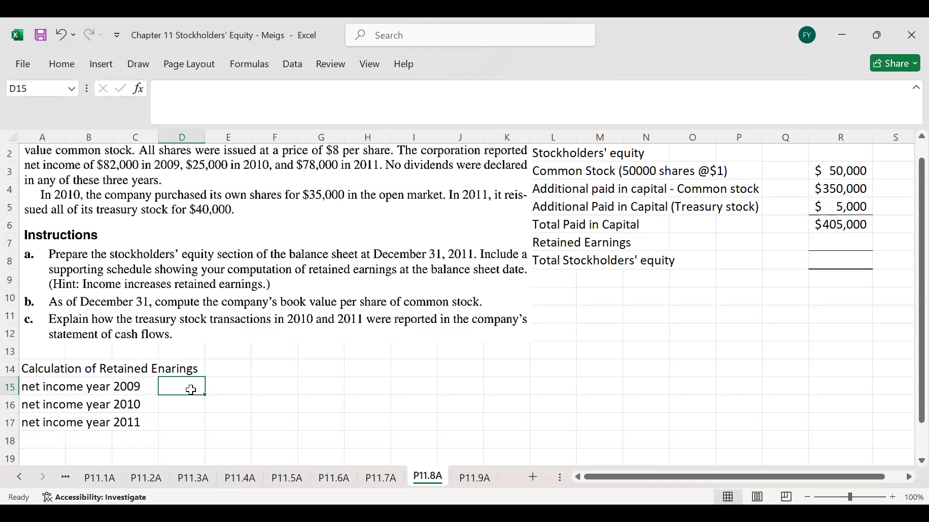
text($82000)
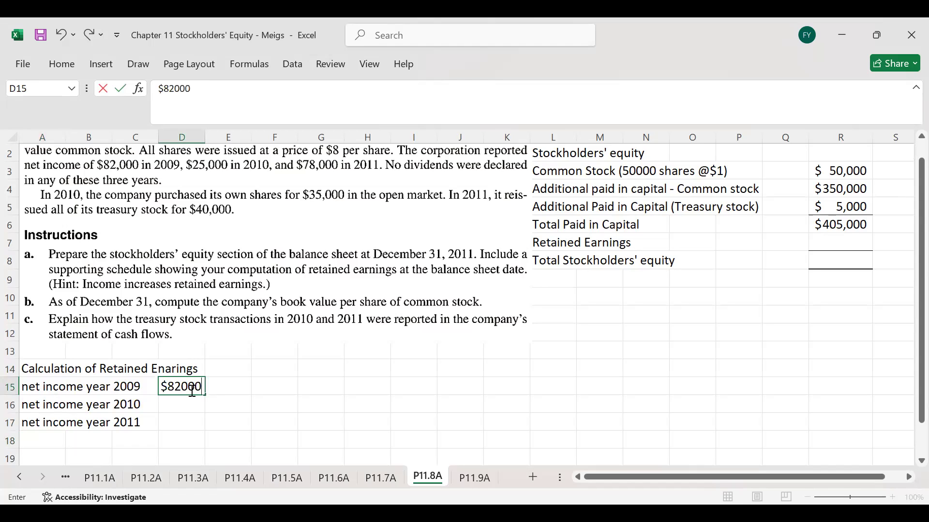
key(Return)
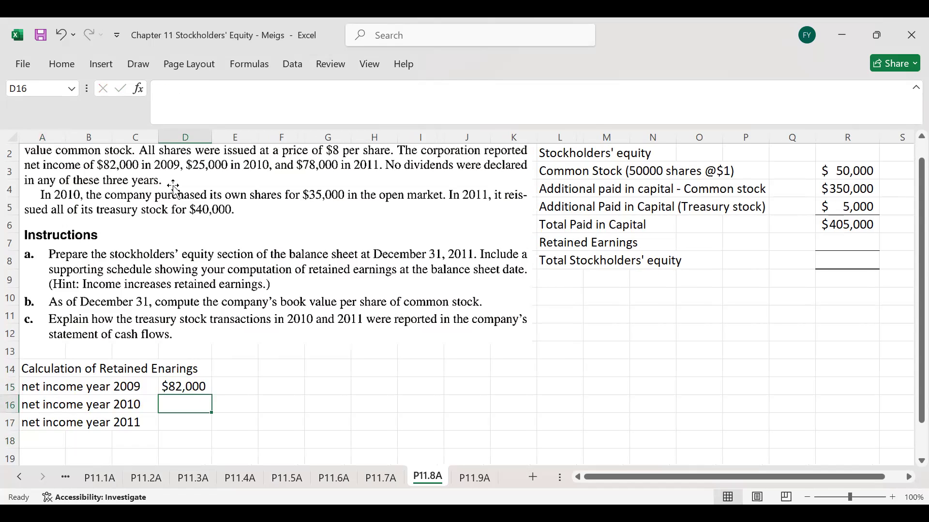
text($)
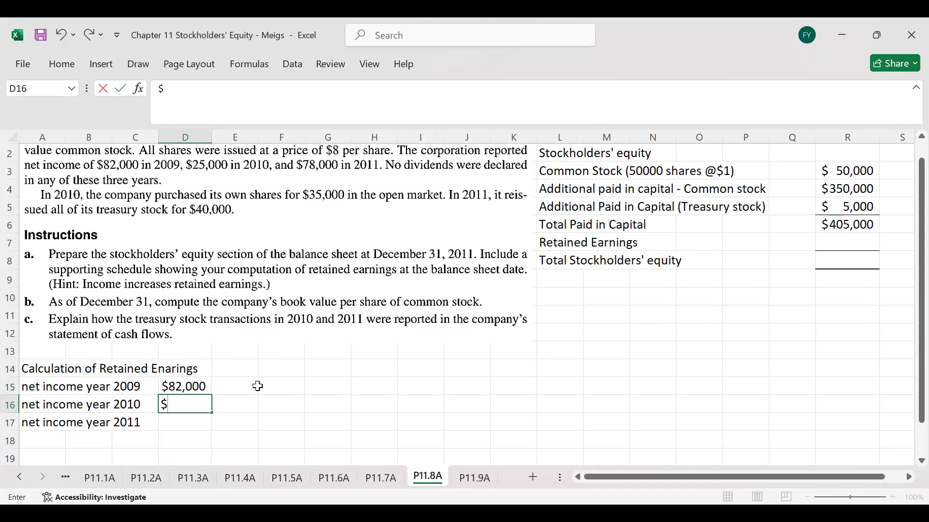
text(25,000)
key(Return)
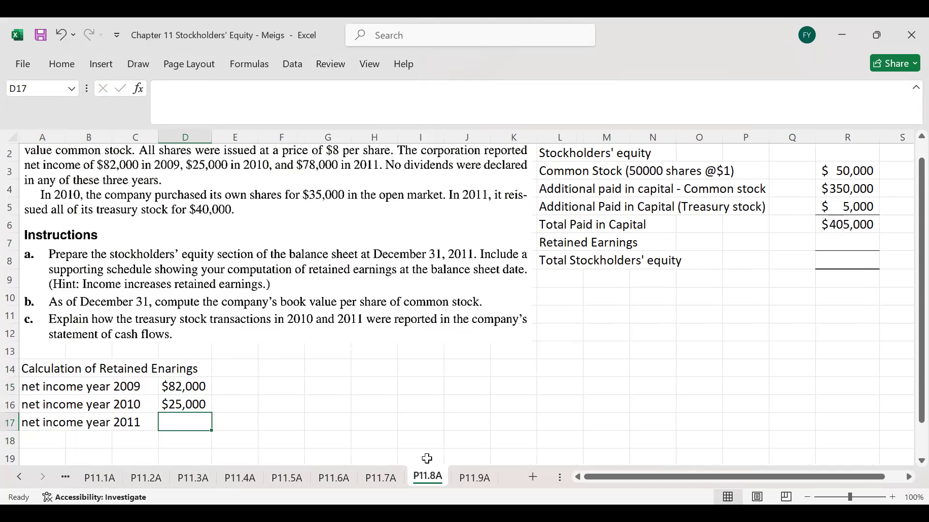
text($78000)
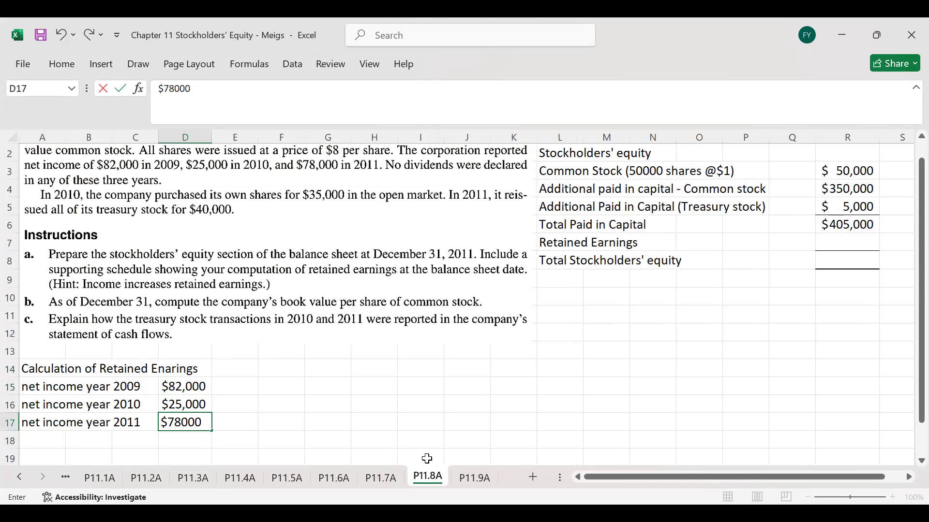
key(Return)
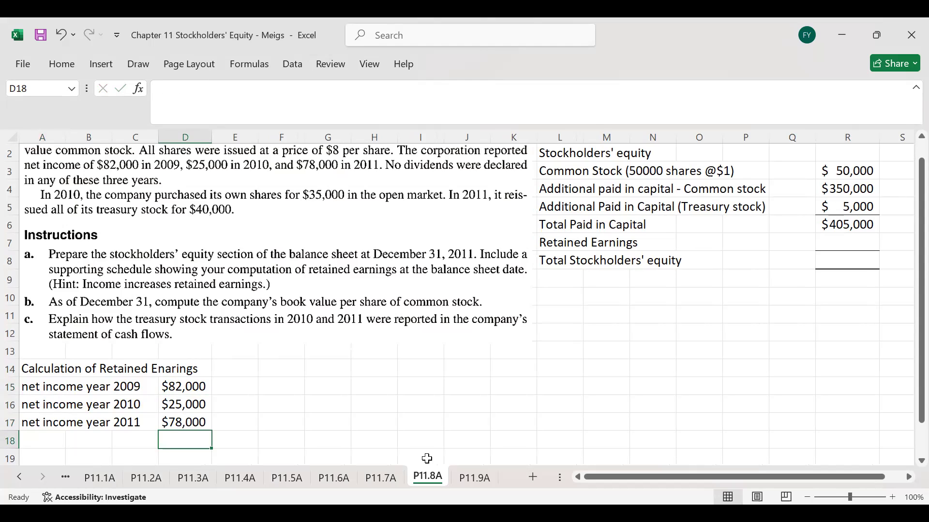
Step: Total the three net incomes with AutoSum into cell D18 and widen column D to about 9.36
drag(184, 386, 189, 441)
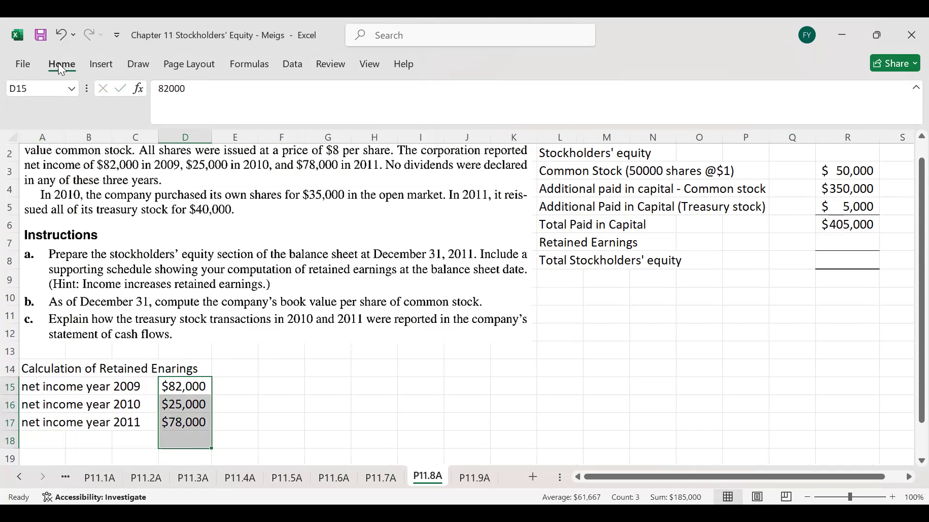
click(61, 67)
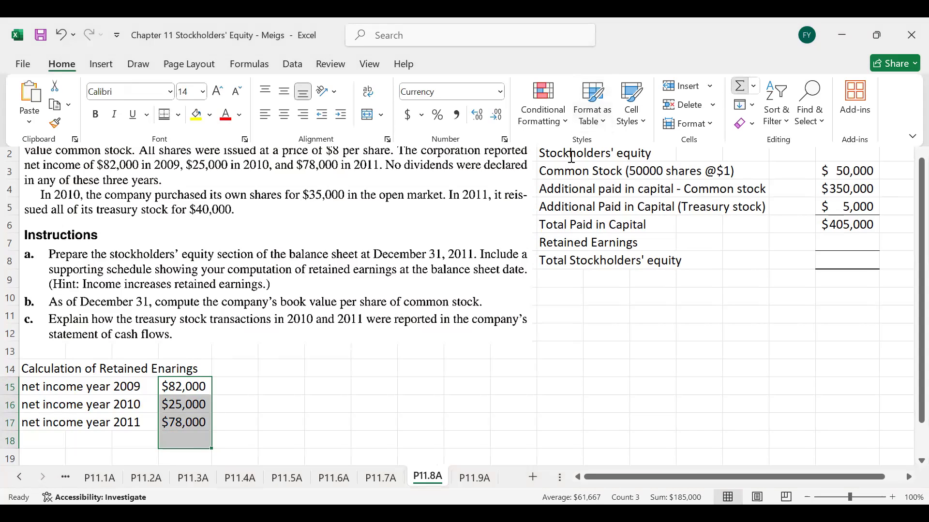
key(alt+=)
drag(214, 140, 225, 140)
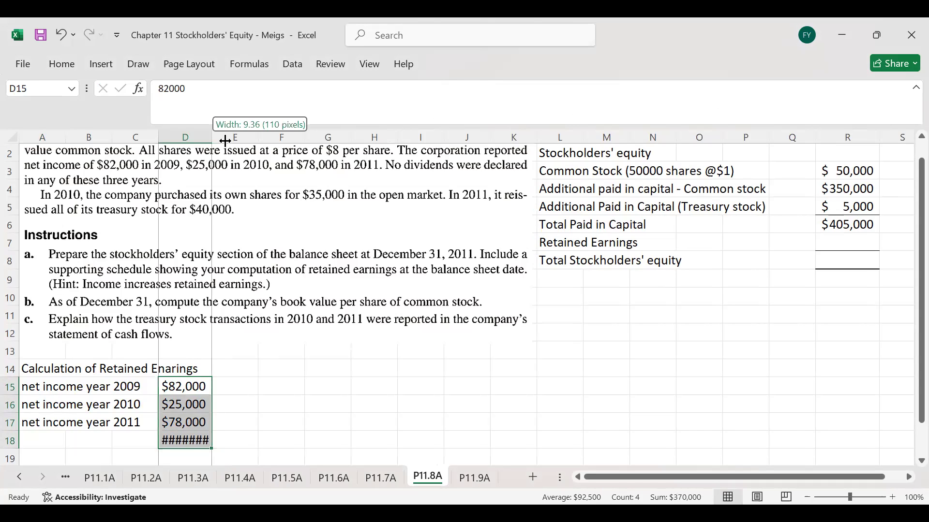
Step: Label the schedule's total row "Retained earnings" in cell A18 and fill the total in D18 with yellow
click(59, 442)
text(Retained earnings)
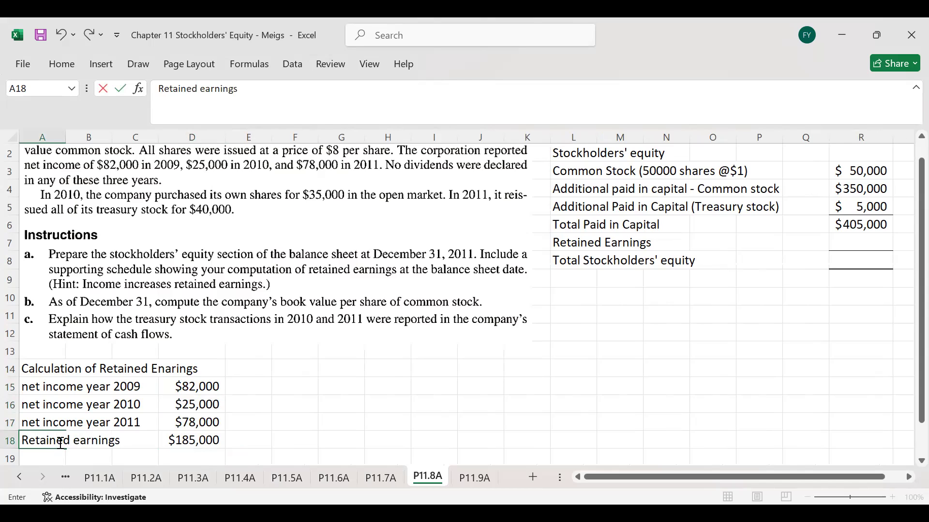
click(204, 442)
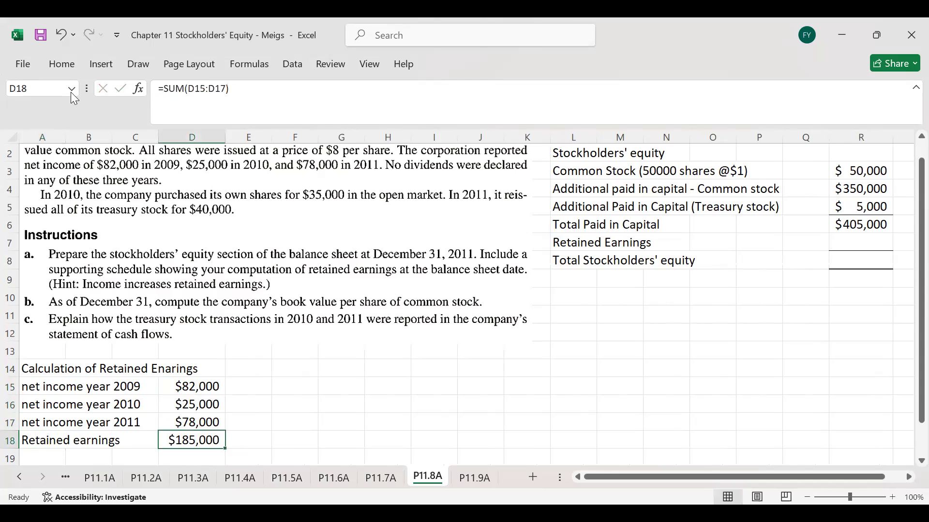
click(61, 65)
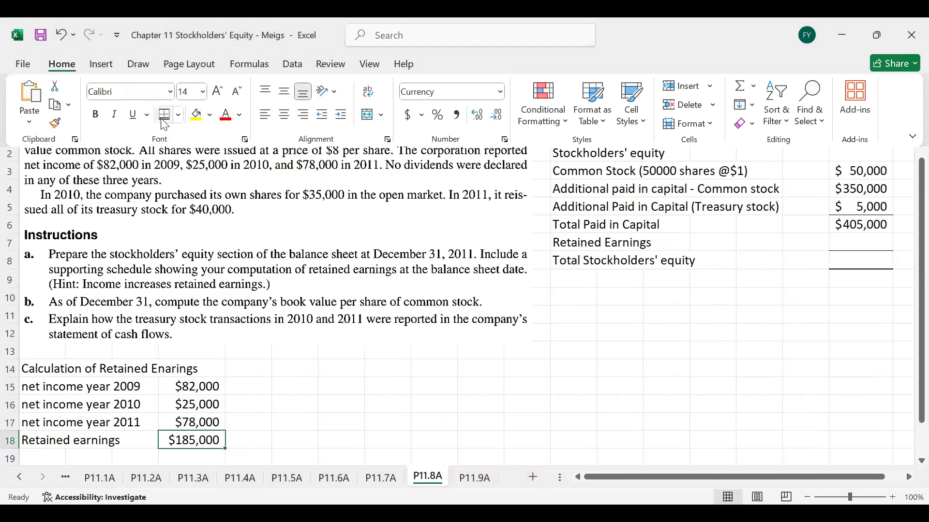
click(195, 115)
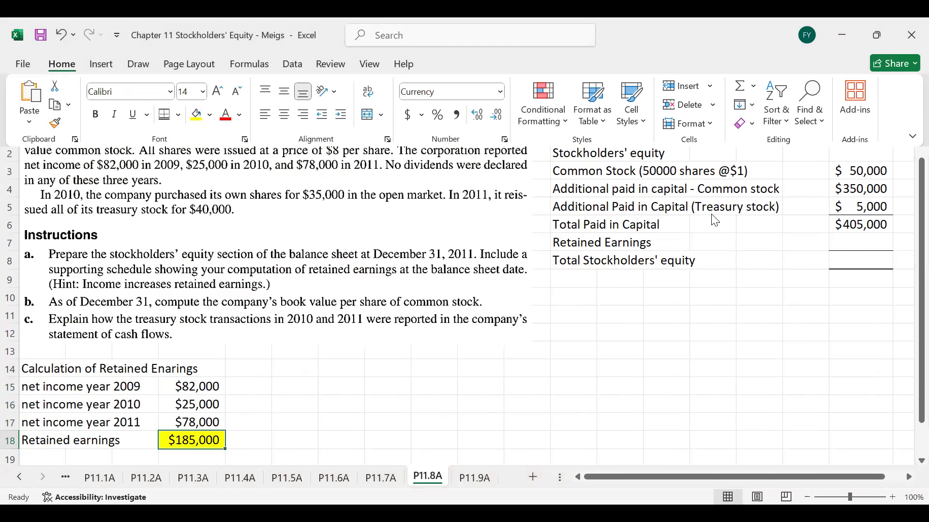
Step: Enter 185,000 as Retained Earnings in cell R7 of the stockholders' equity section
click(851, 244)
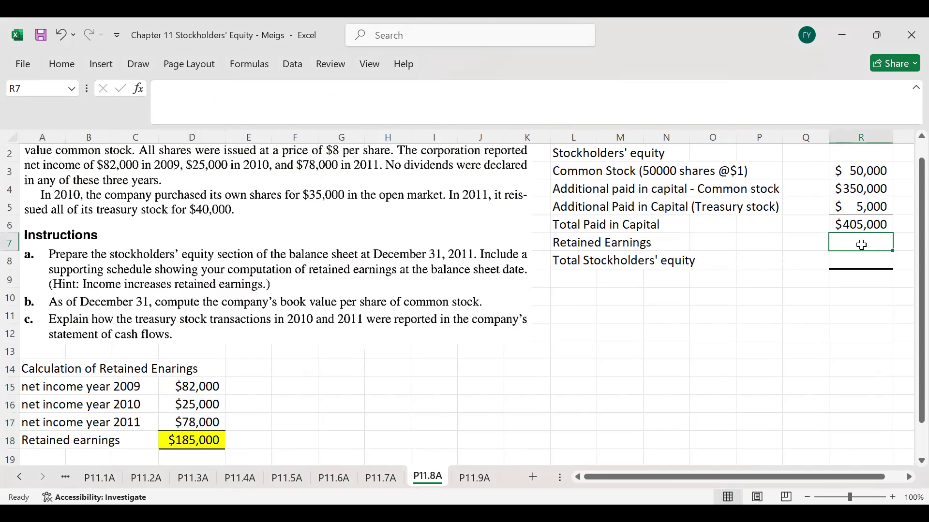
text(1)
text(85,000)
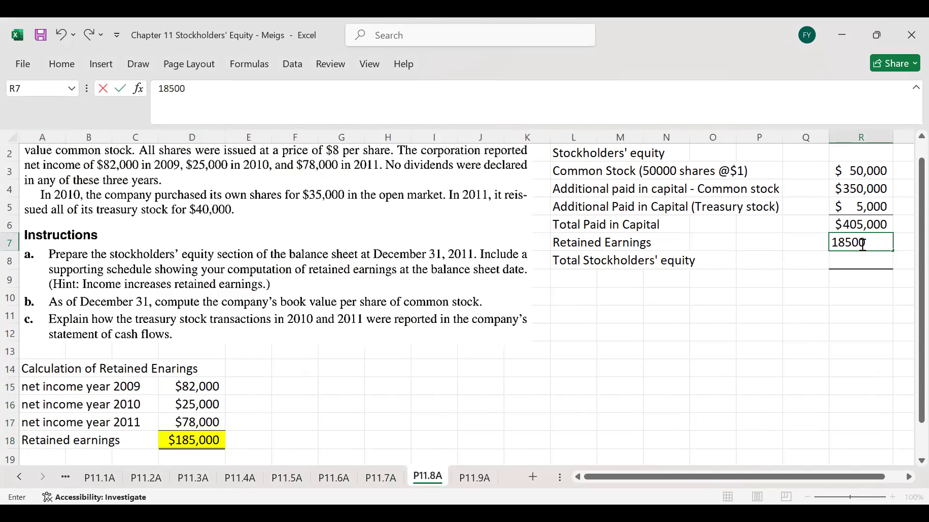
key(Return)
Step: Total R6:R7 with AutoSum into cell R8 as Total Stockholders' equity and fill that cell with yellow
drag(854, 225, 860, 259)
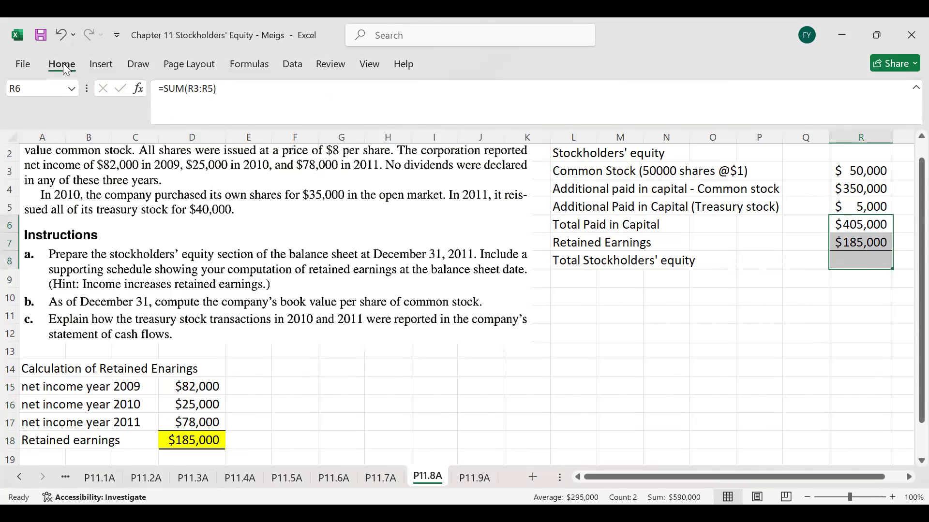
key(ctrl+F1)
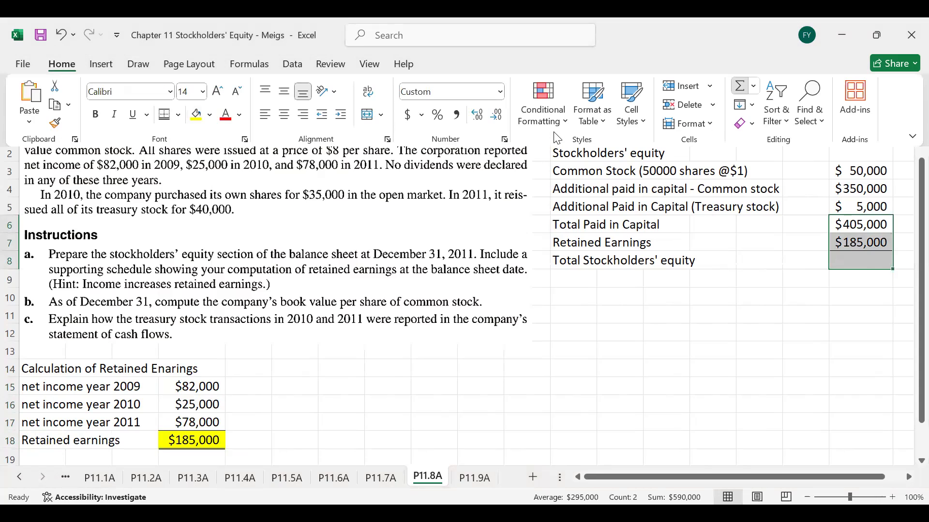
key(alt+equal)
click(850, 261)
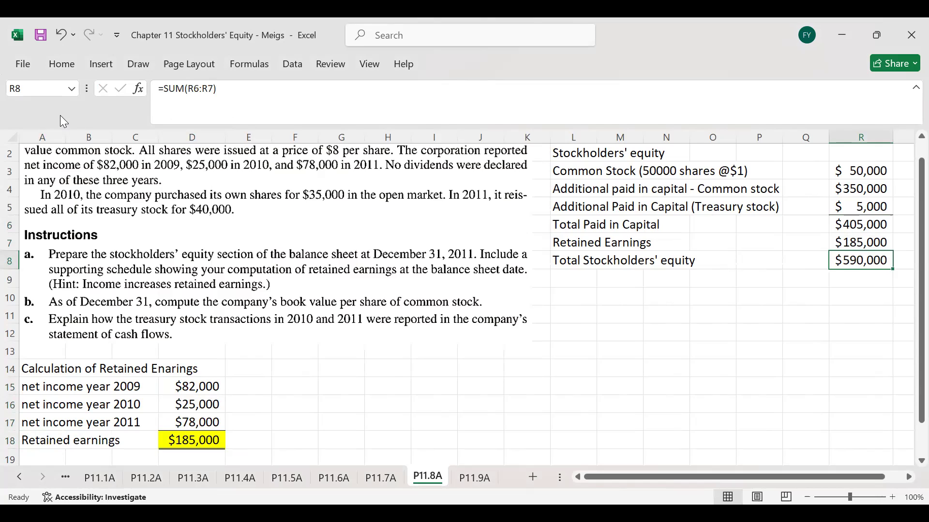
click(72, 69)
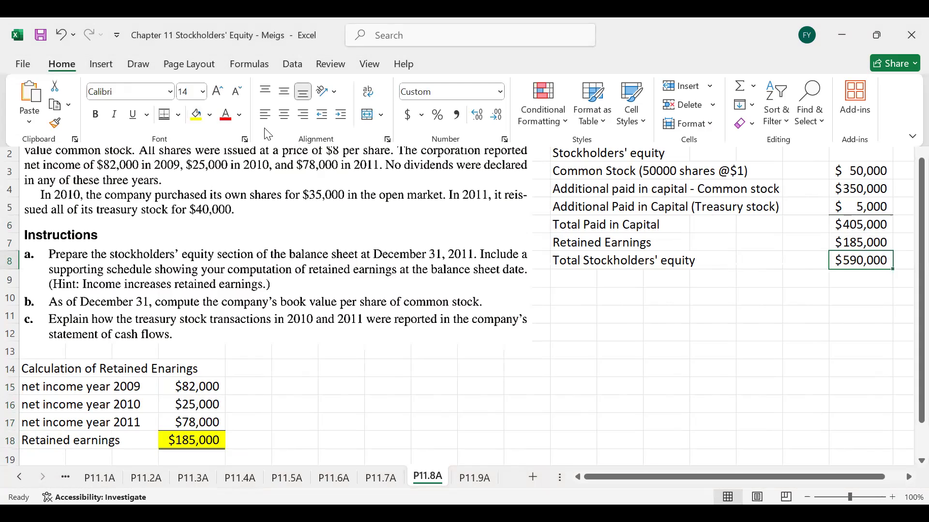
click(196, 114)
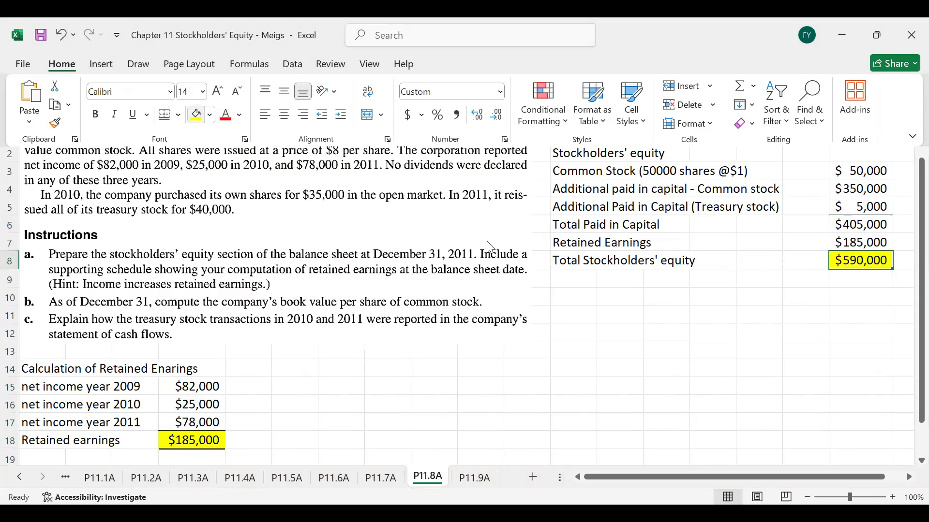
Step: Start requirement b by entering "b." in cell L10 and the label "Book Value per share=" in M10
click(571, 297)
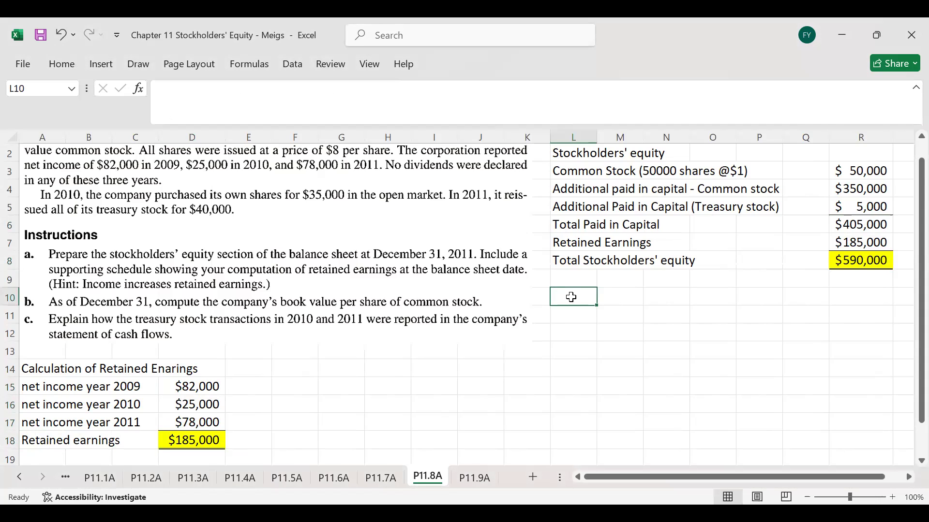
text(b.)
key(Return)
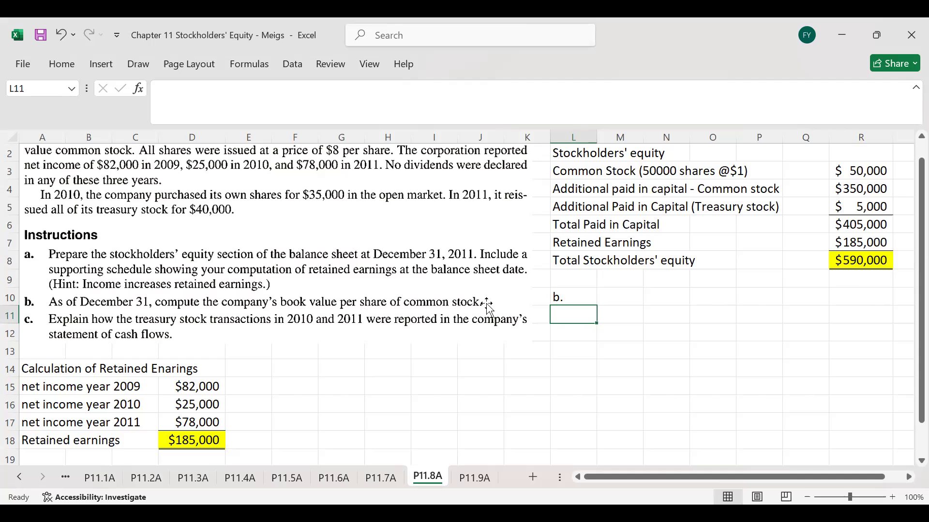
click(626, 299)
text(B)
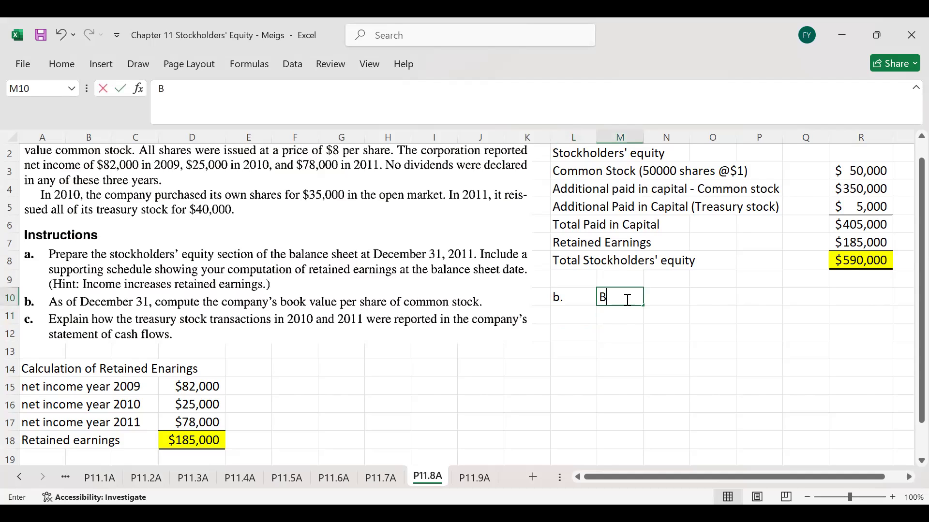
text(ook Value per share=)
key(Tab)
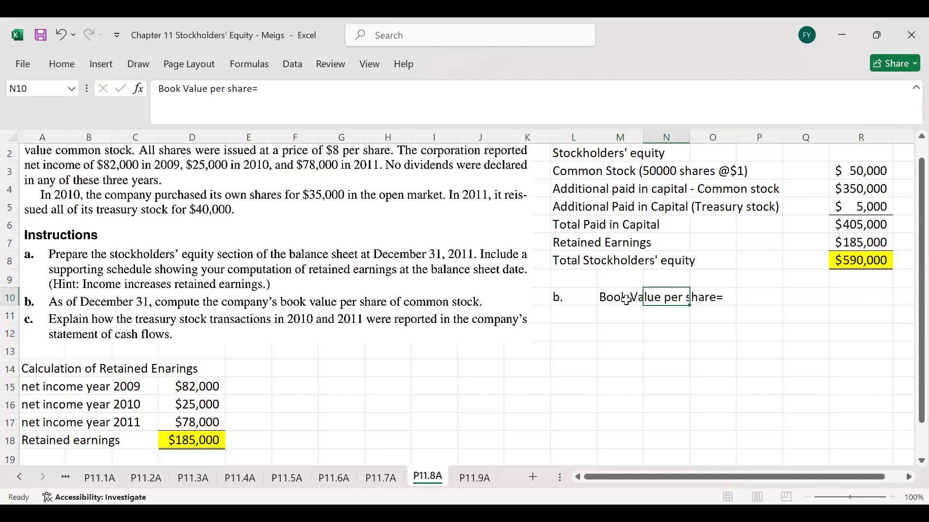
Step: Compute the book value per share in cell Q10 with the formula =590000/50000
key(Right)
key(Right)
key(Right)
key(Right)
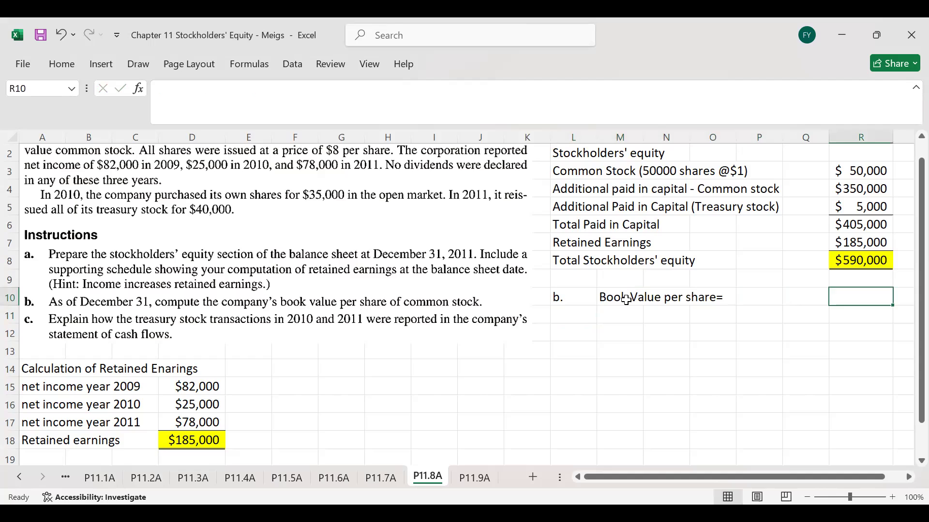
key(Left)
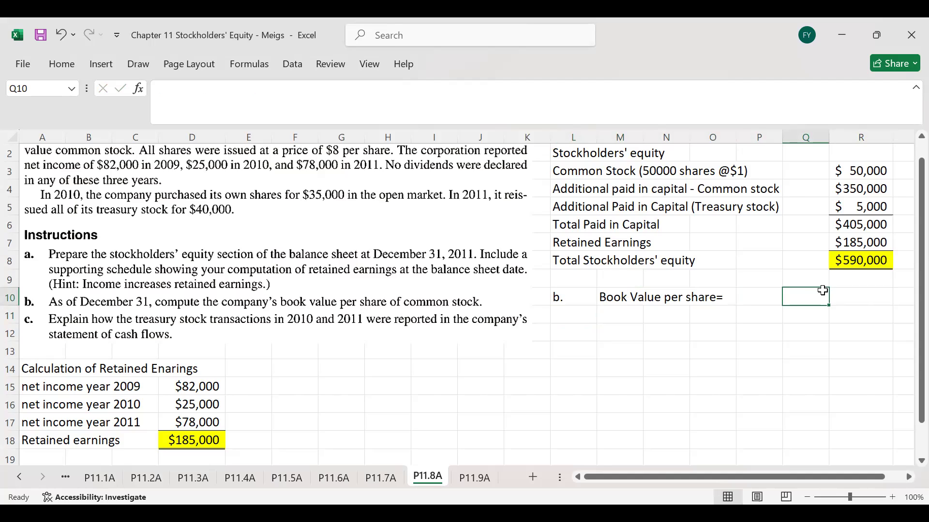
text(=)
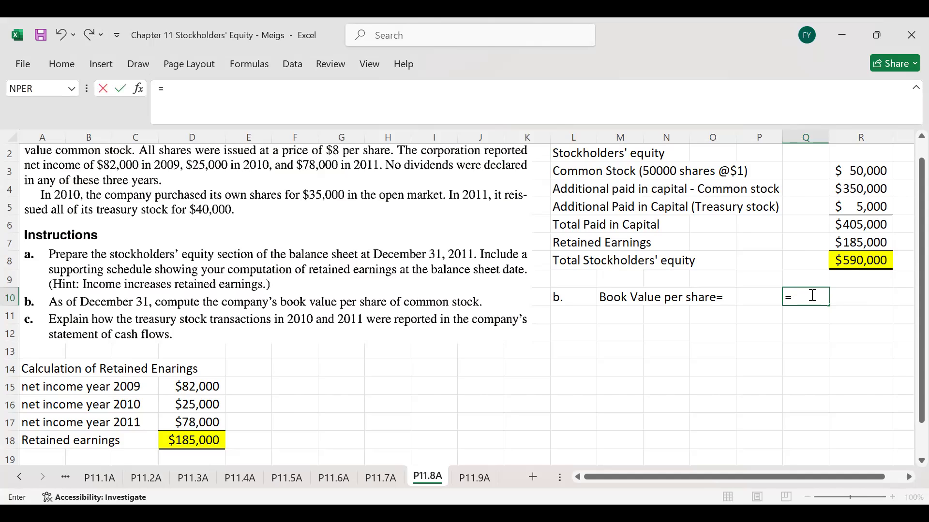
text(590000/)
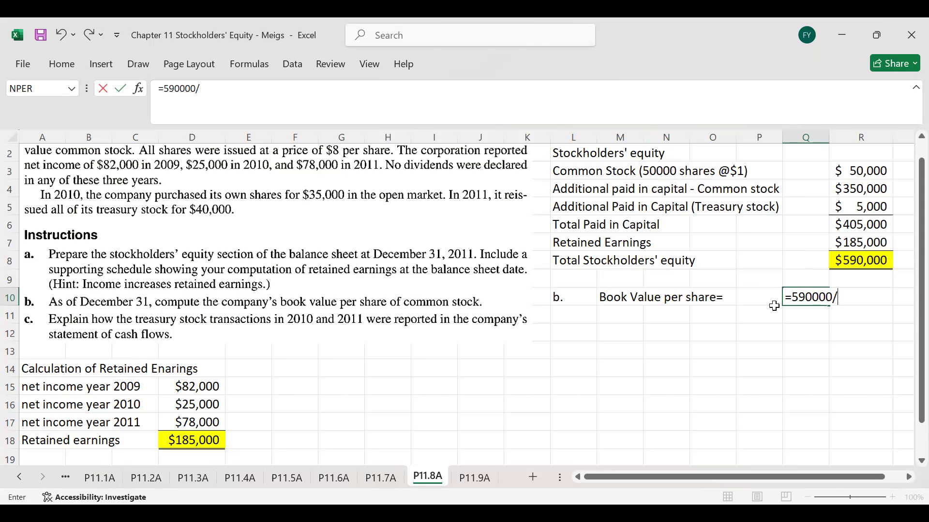
text(50000)
key(Return)
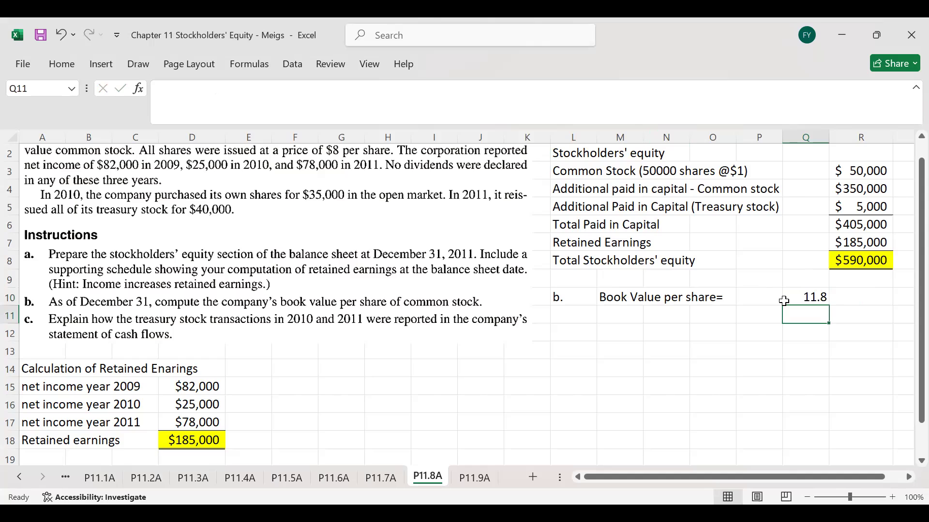
Step: Format the book value in Q10 with the dollar accounting format and add "per share" beside it in R10
click(802, 299)
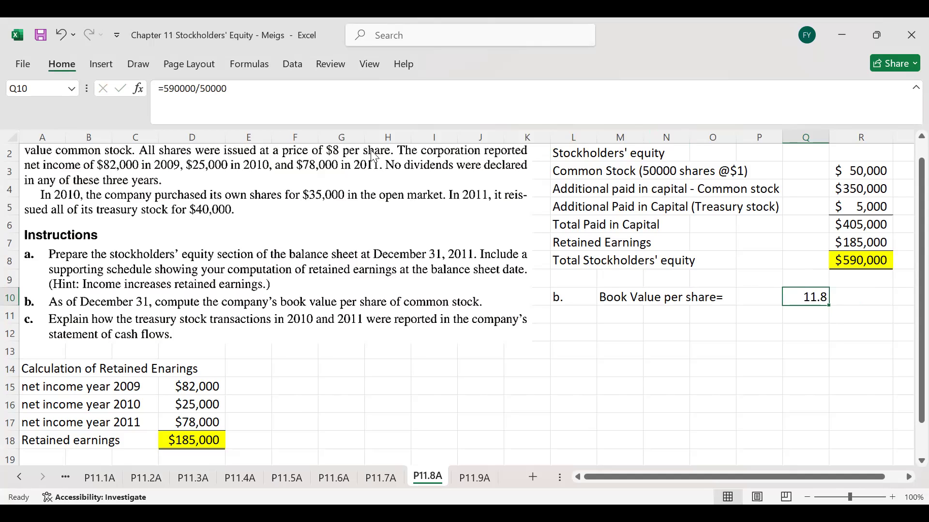
click(62, 64)
click(408, 114)
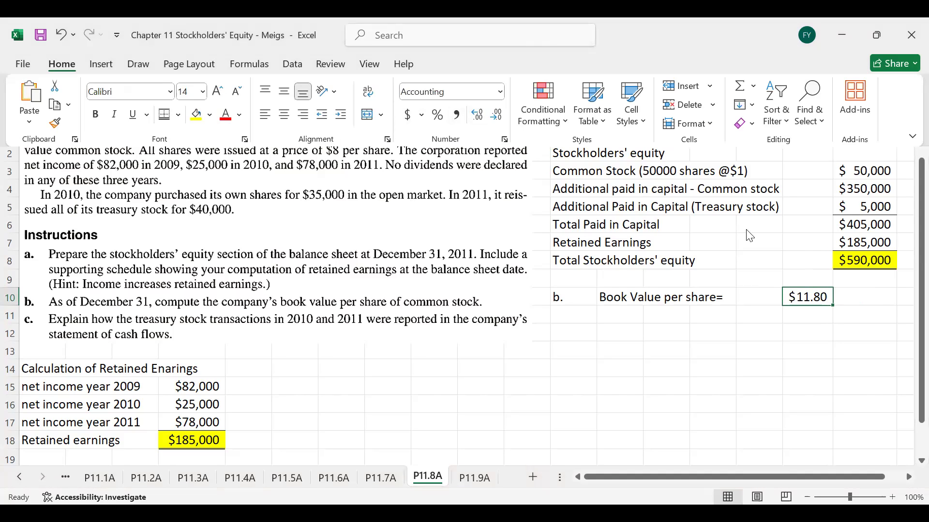
click(851, 299)
text(per share)
key(Return)
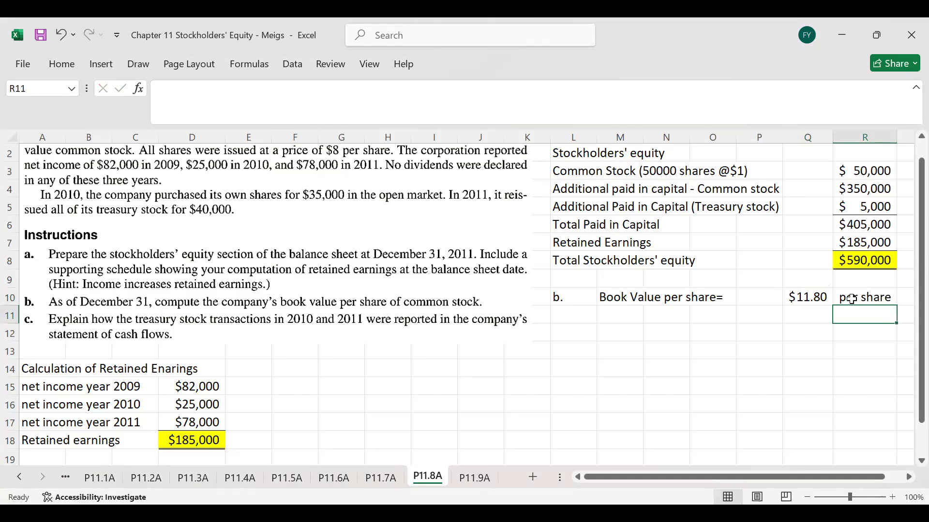
Step: Start requirement c by entering "c." in cell L12 and the heading "Cash flows statement" in M12
key(Down)
key(Left)
key(Left)
key(Left)
key(Left)
key(Left)
key(Left)
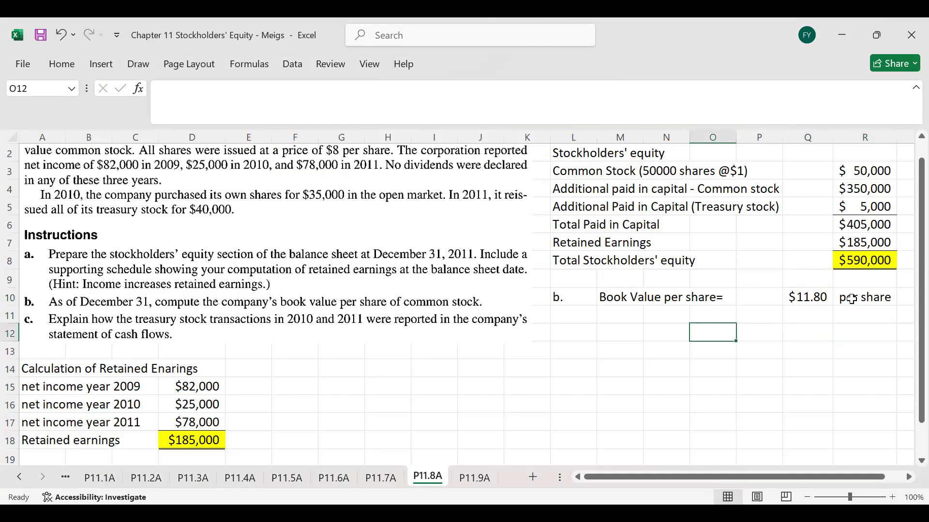
text(c.)
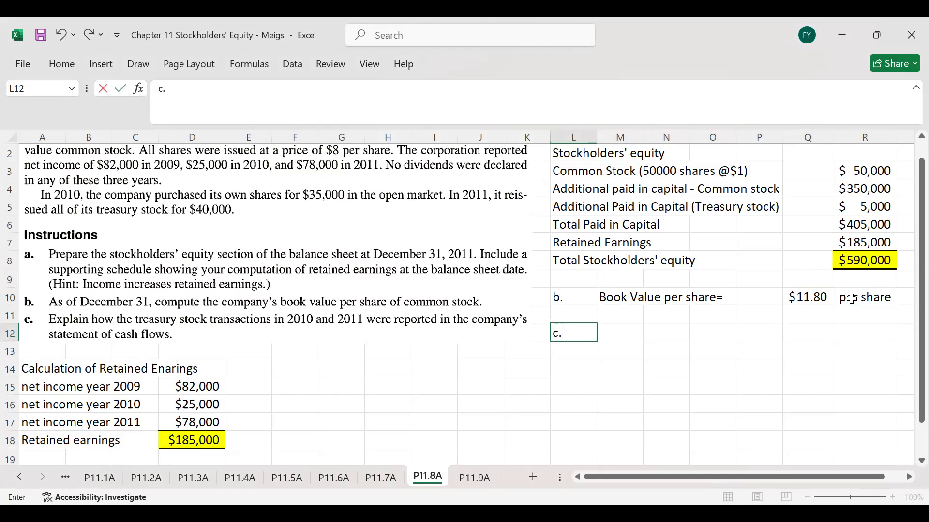
key(Tab)
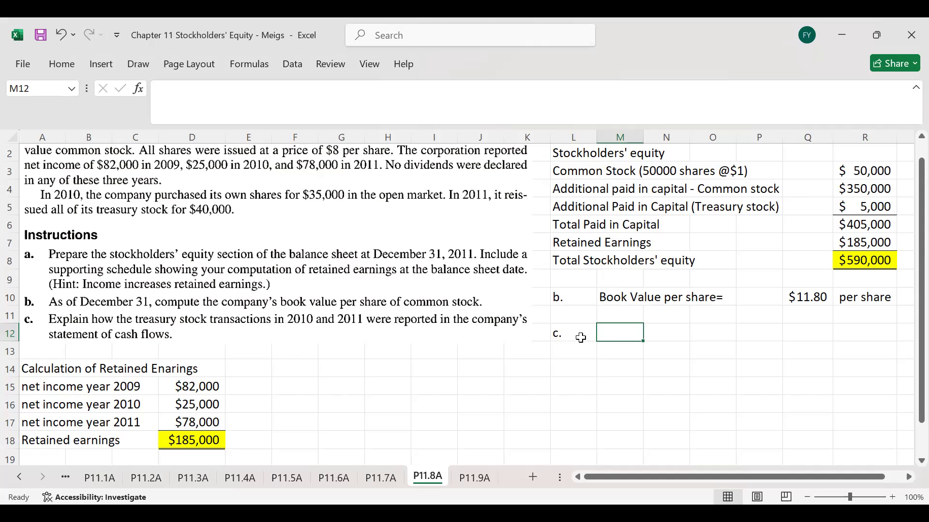
text(C)
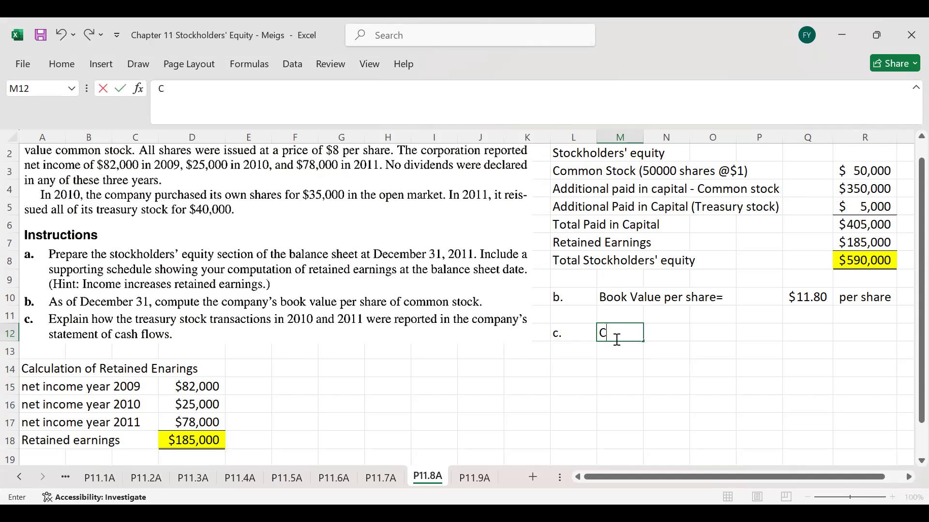
text(ash flow)
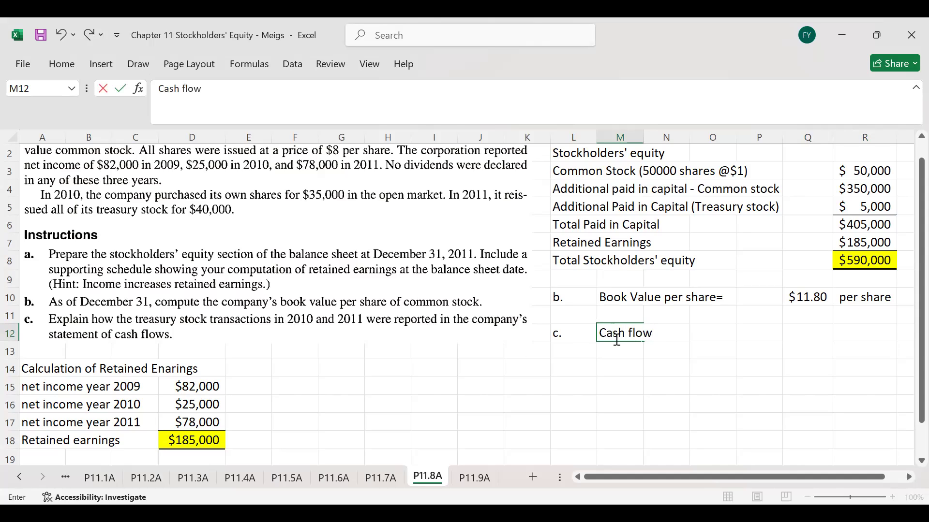
text(s statement)
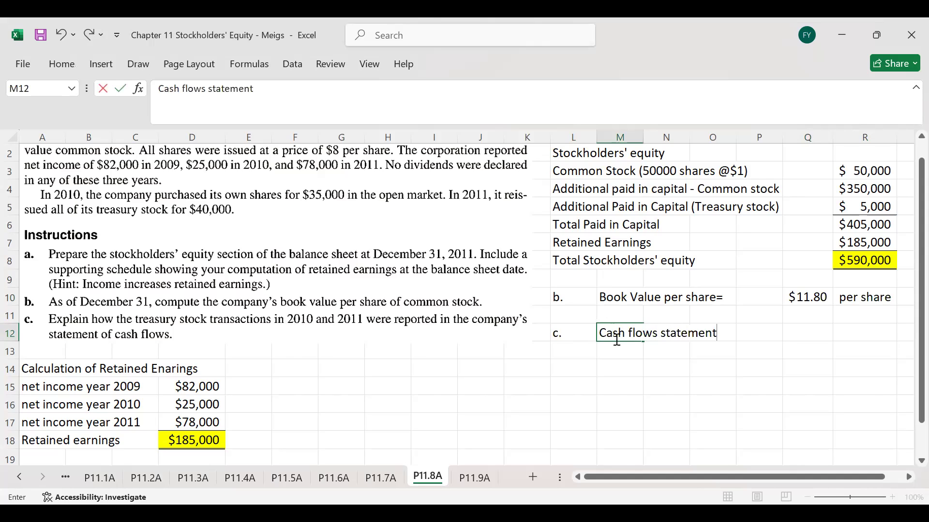
key(Return)
Step: Enter the year labels 2010 in cell L14 and 2011 in cell L18 for the cash flow explanation
key(Return)
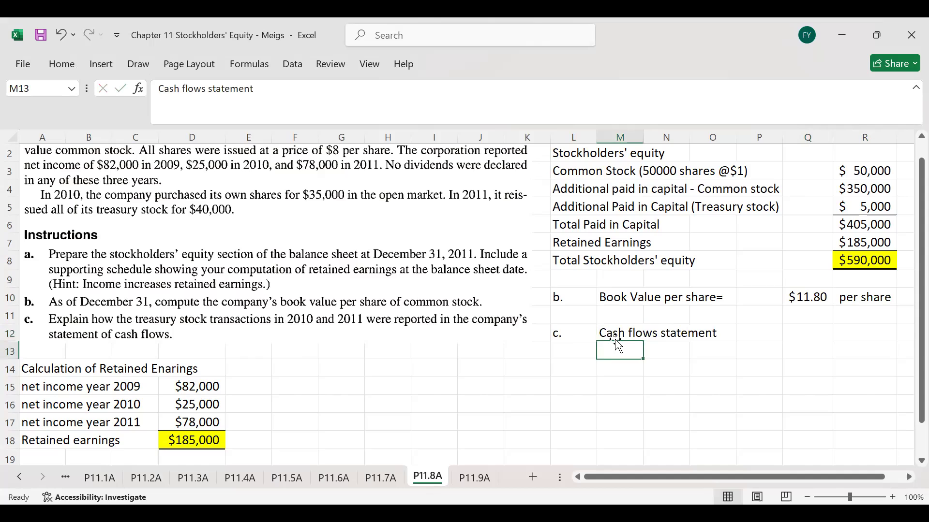
key(Left)
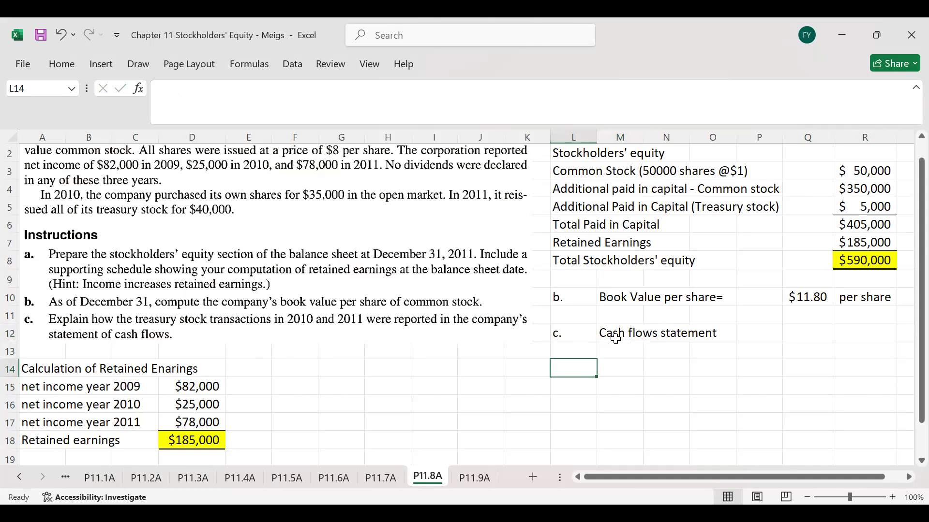
text(2010)
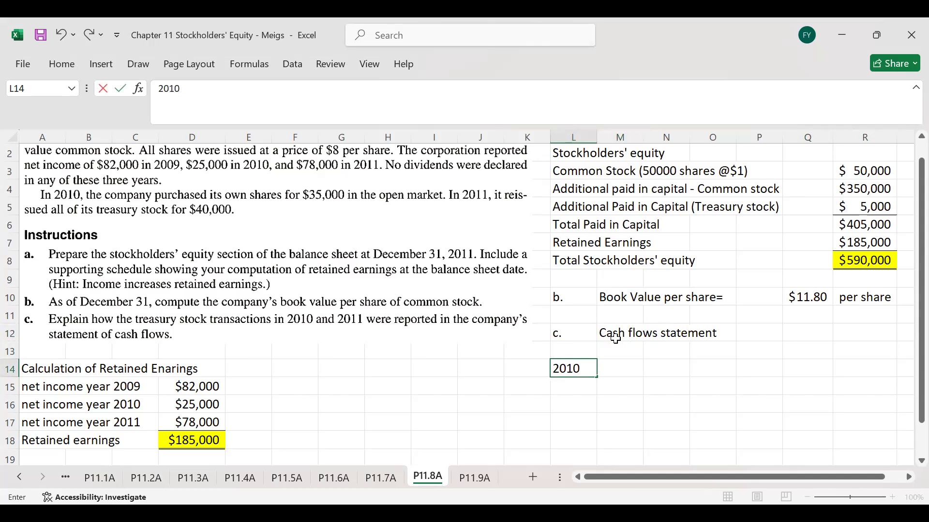
key(Return)
key(Return)
key(Return)
key(Return)
text(2011)
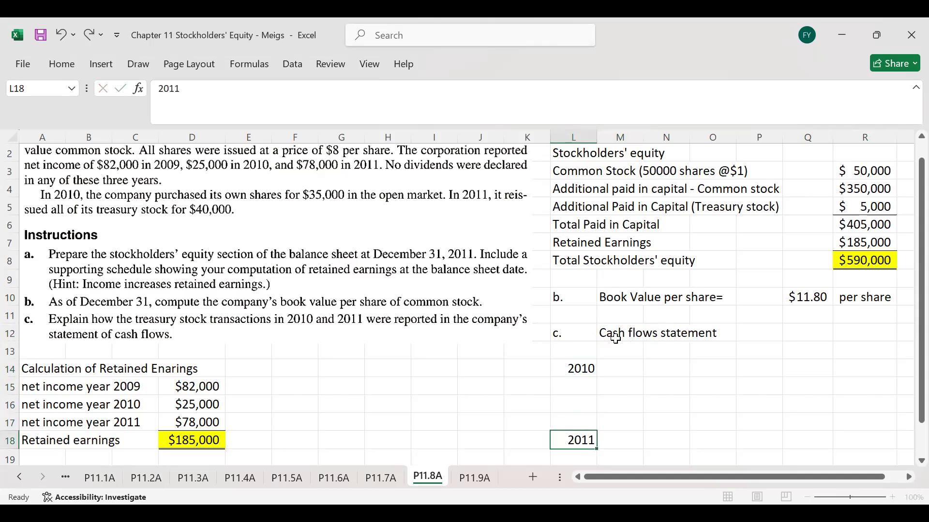
key(Return)
Step: Enter the heading "Cashflow from financing activities" beside the 2010 label in cell M14
click(621, 349)
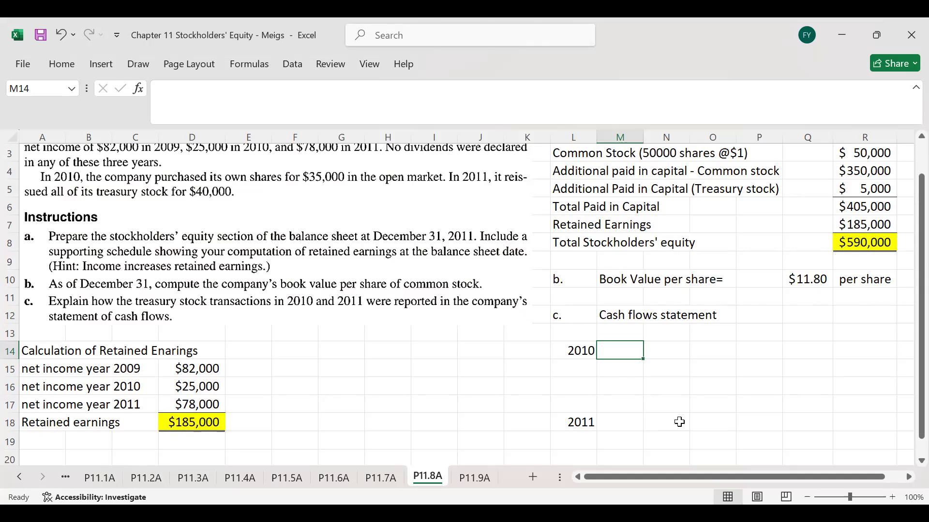
text(Cashflow from financing activi)
text(i)
key(BackSpace)
text(ties)
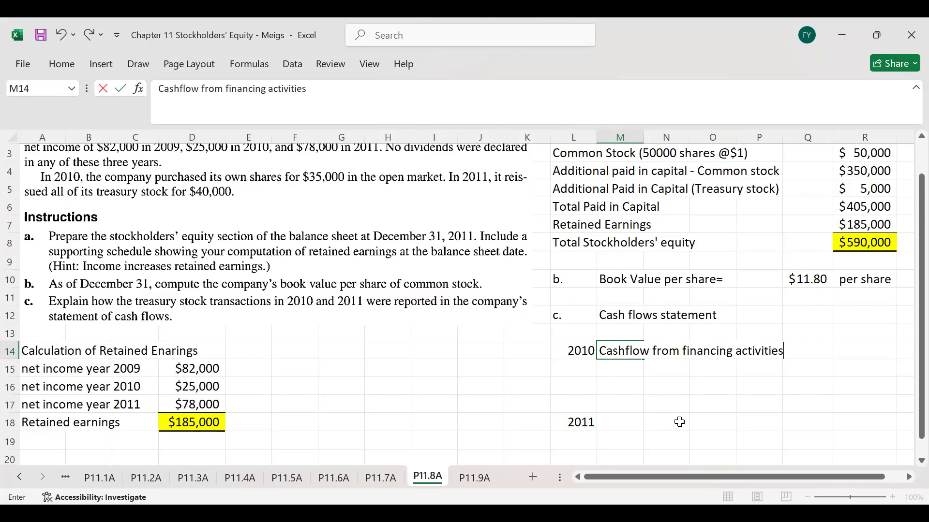
Step: Enter "decreased by $35,000" in cell Q14 to complete the 2010 cash flow explanation
key(Right)
key(Right)
key(Right)
key(Right)
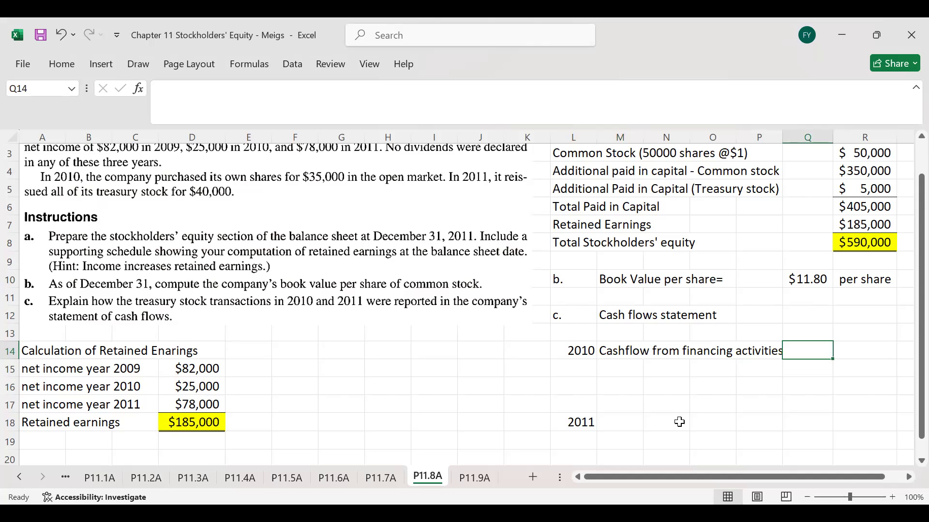
text(decreased by $35,000)
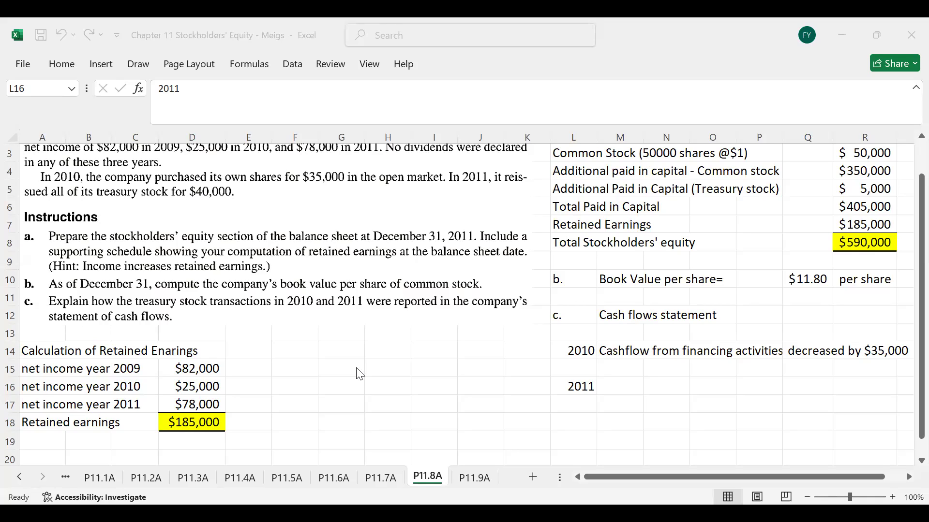
Step: Enter "Cashflow from financing acitivies" in cell M16 beside the 2011 label
click(621, 385)
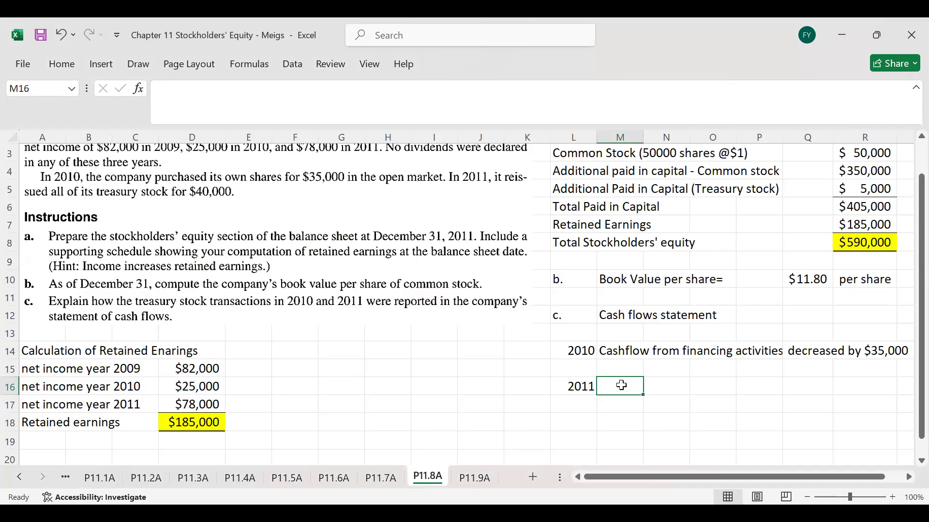
text(Cash)
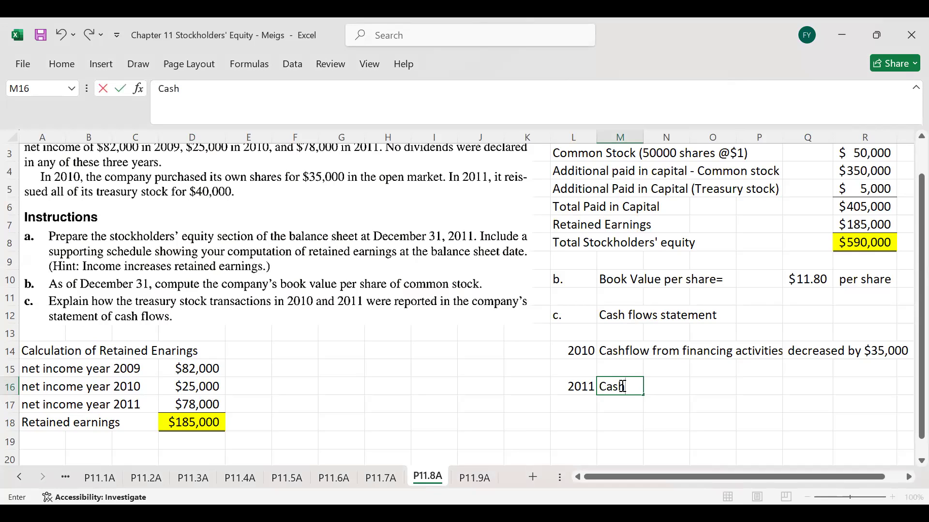
text(flow from finan)
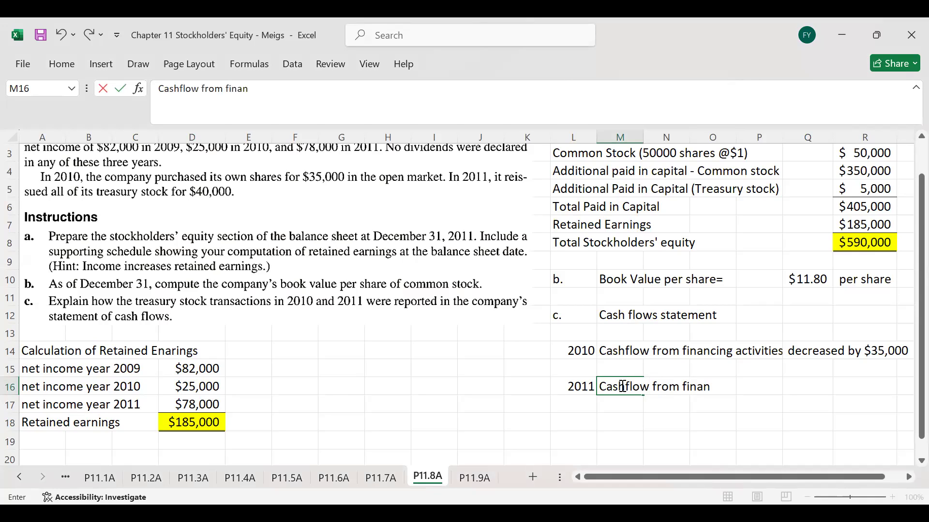
text(cing acitivies)
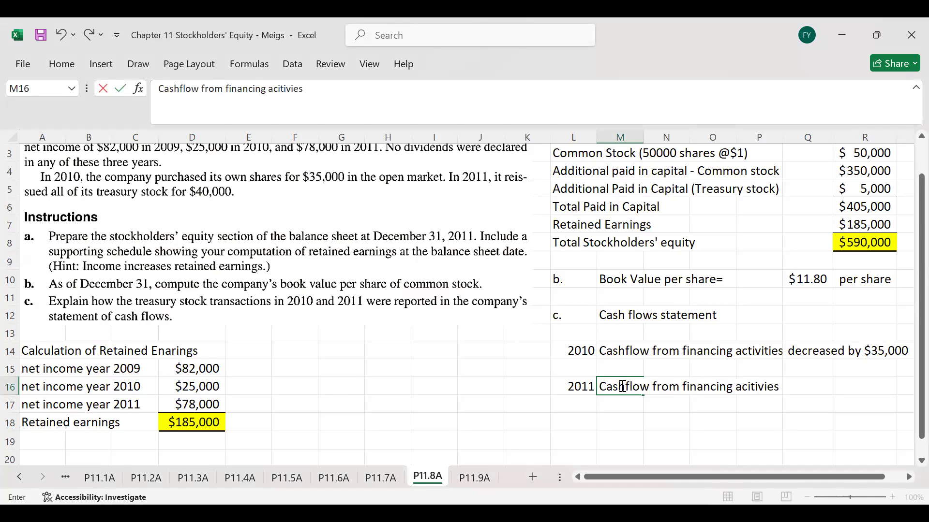
Step: Enter "Increased by $40,000" in cell Q16 to complete the 2011 cash flow explanation
key(Tab)
key(Tab)
key(Tab)
key(Tab)
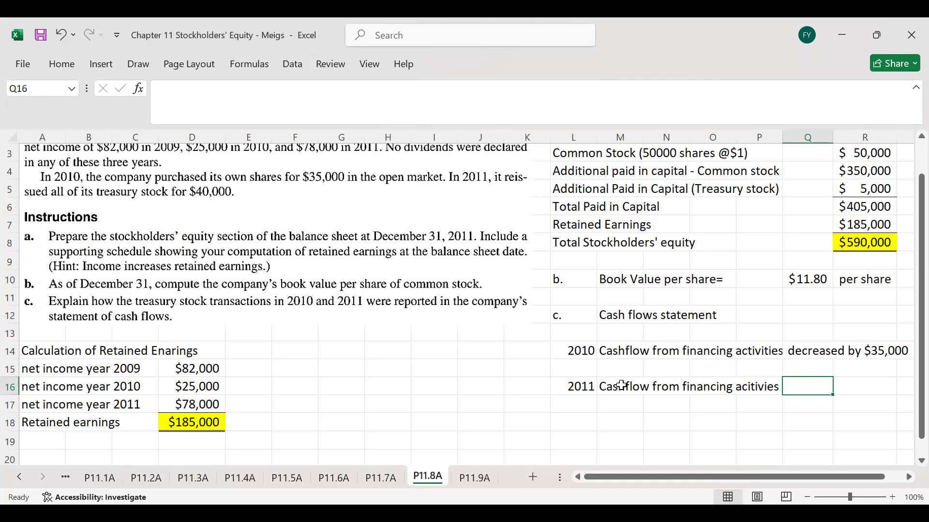
text(Increase)
key(BackSpace)
key(BackSpace)
key(BackSpace)
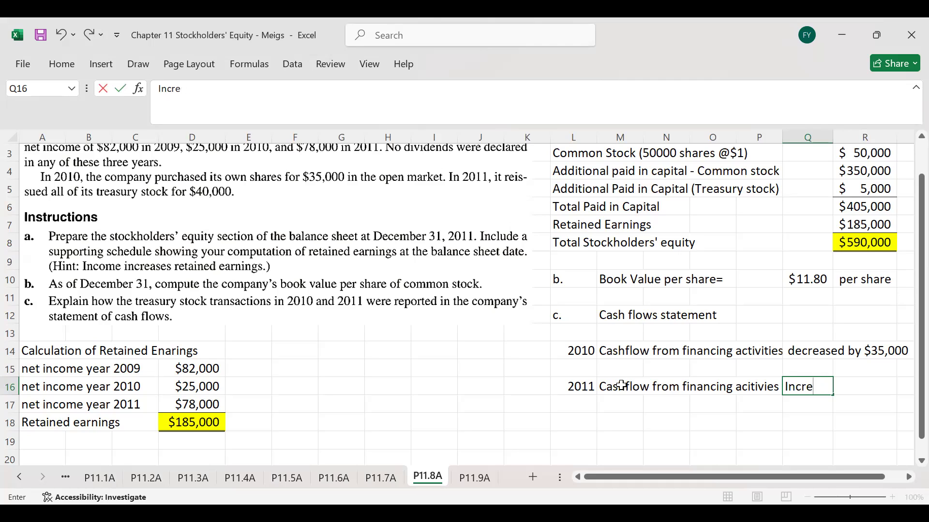
text(ased by $)
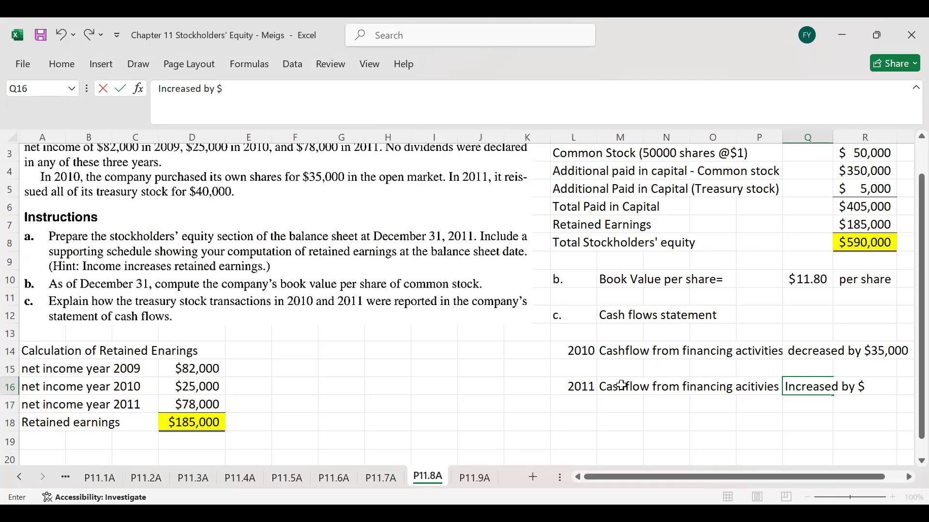
text(40,000)
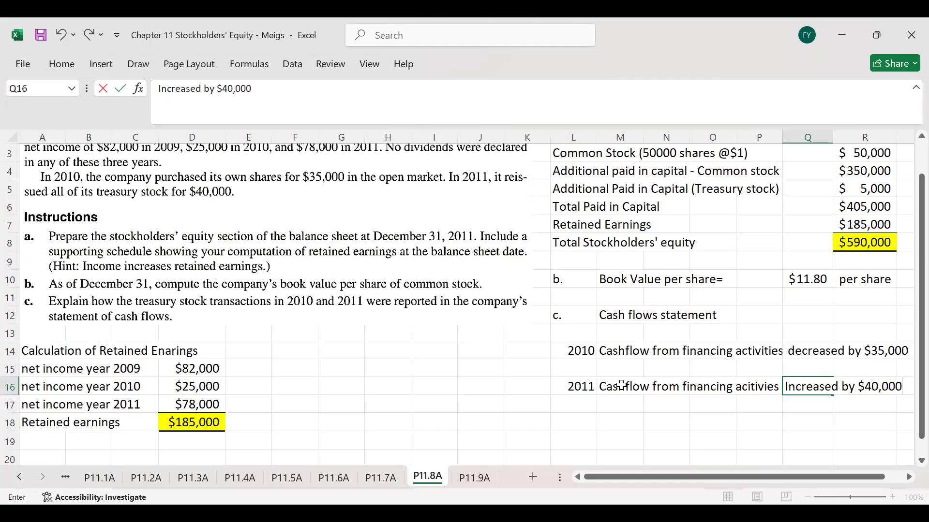
key(Return)
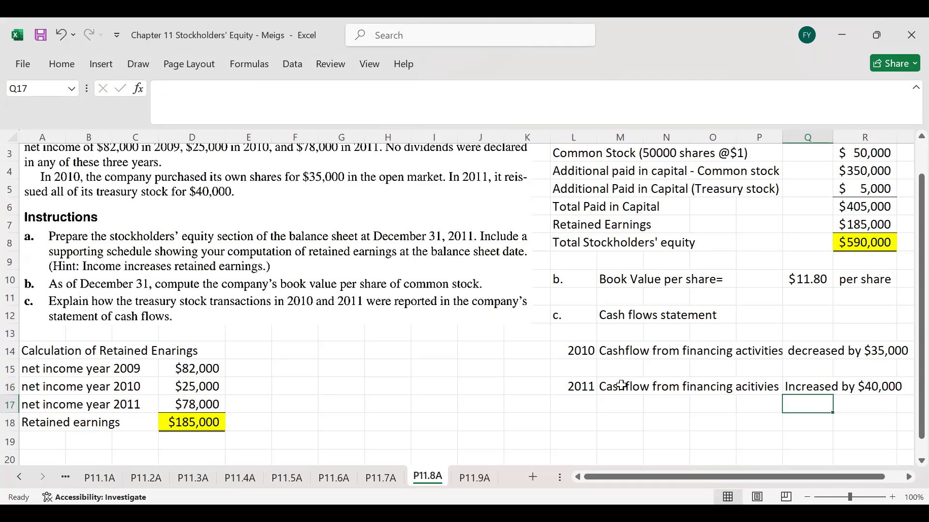